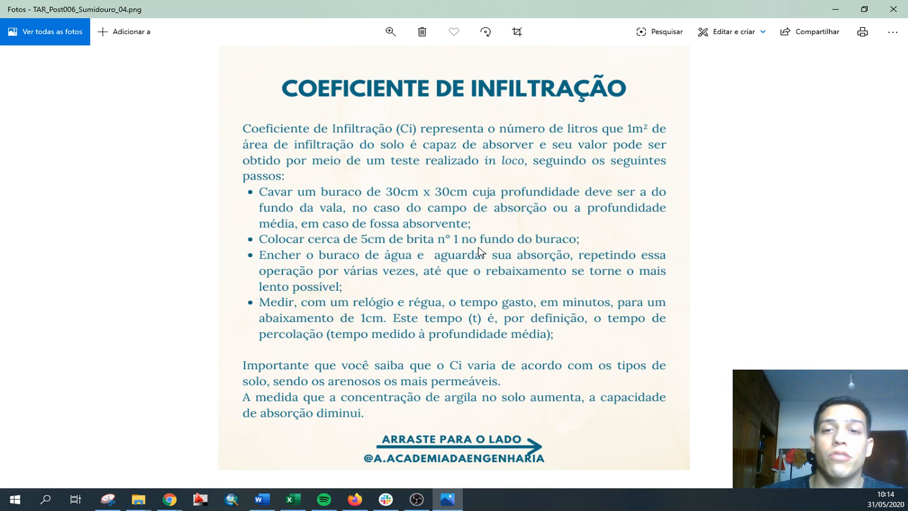
Examine the infiltration test slide, and go back through the A = V/Ci sizing equation to the opening sumidouro section drawing
scroll(515, 191, "up", 2)
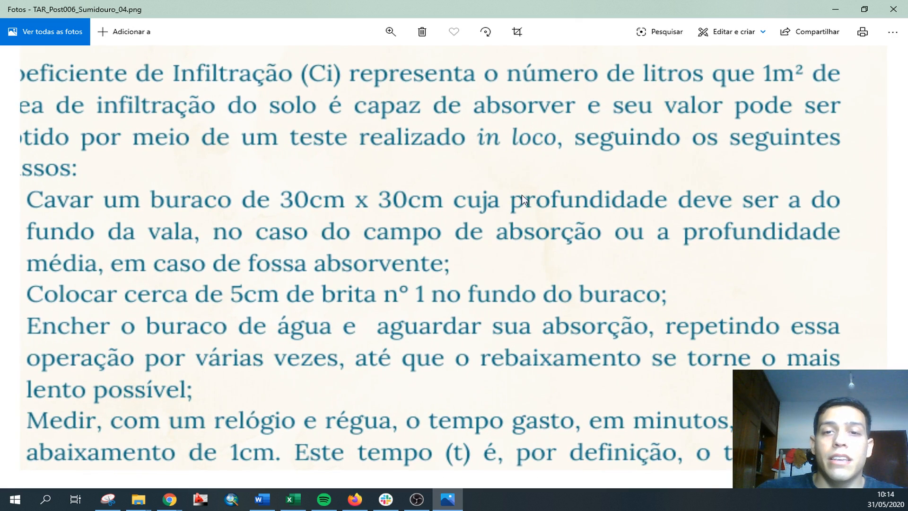
left_click_drag(522, 195, 540, 209)
left_click_drag(467, 214, 490, 214)
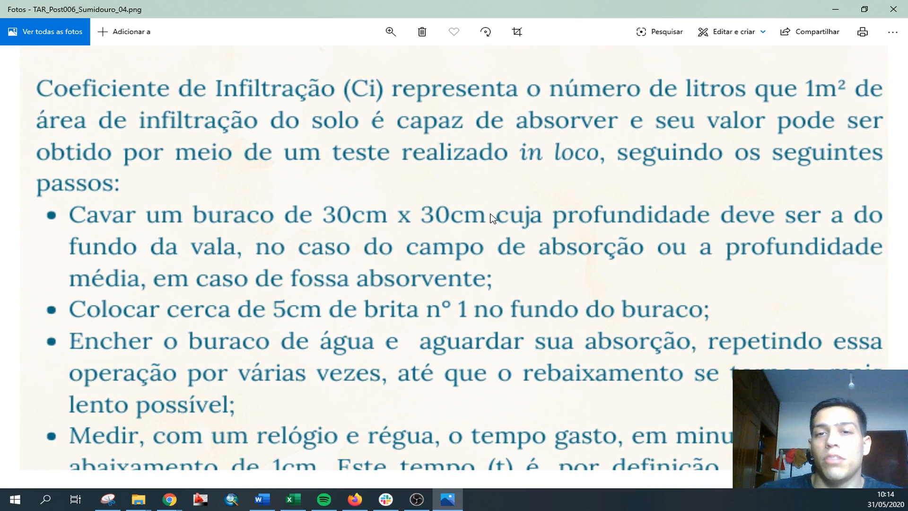
scroll(489, 217, "down", 3)
key("Left")
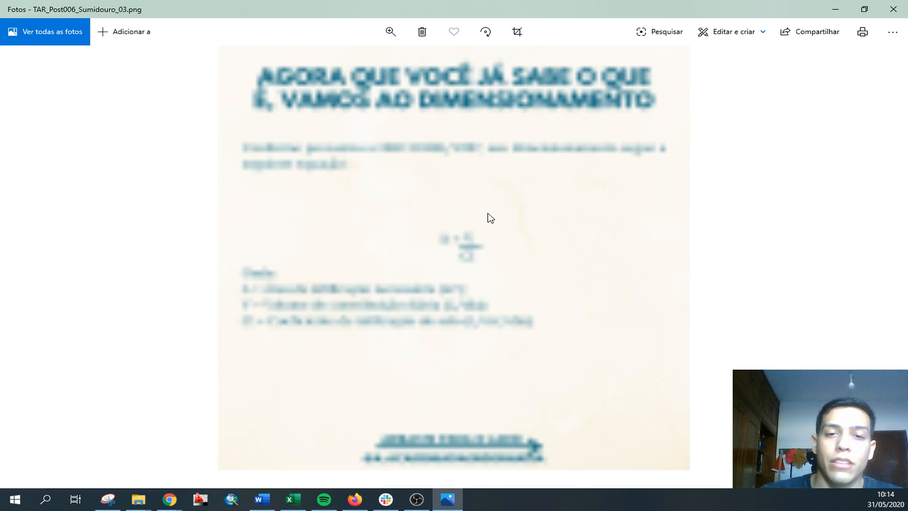
scroll(535, 316, "up", 2)
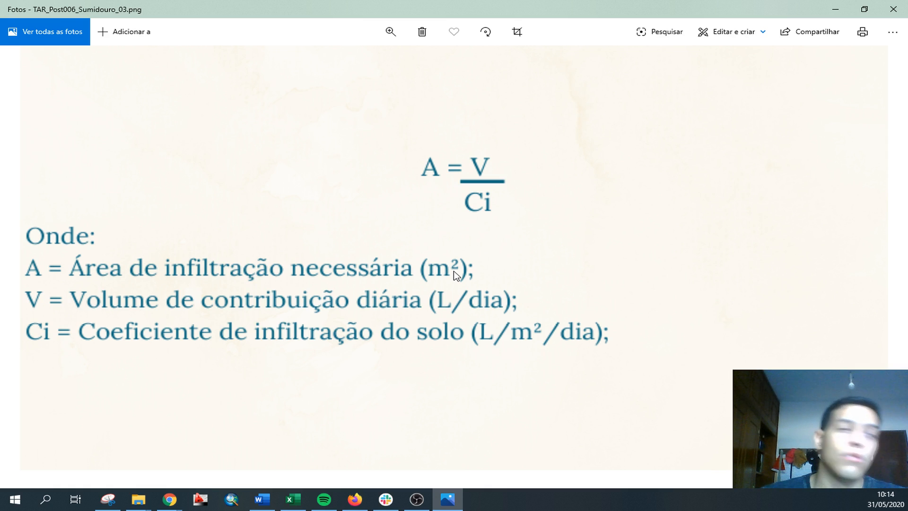
scroll(494, 243, "down", 3)
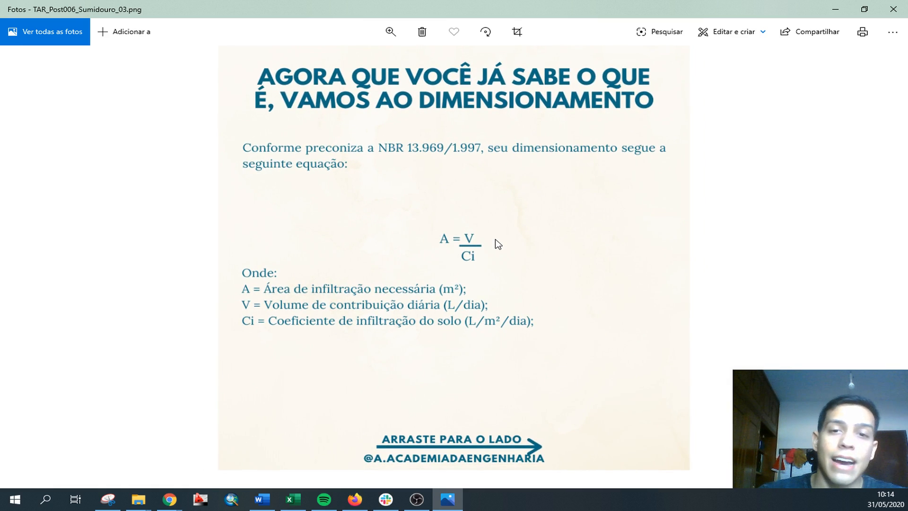
key("Left")
key("Left")
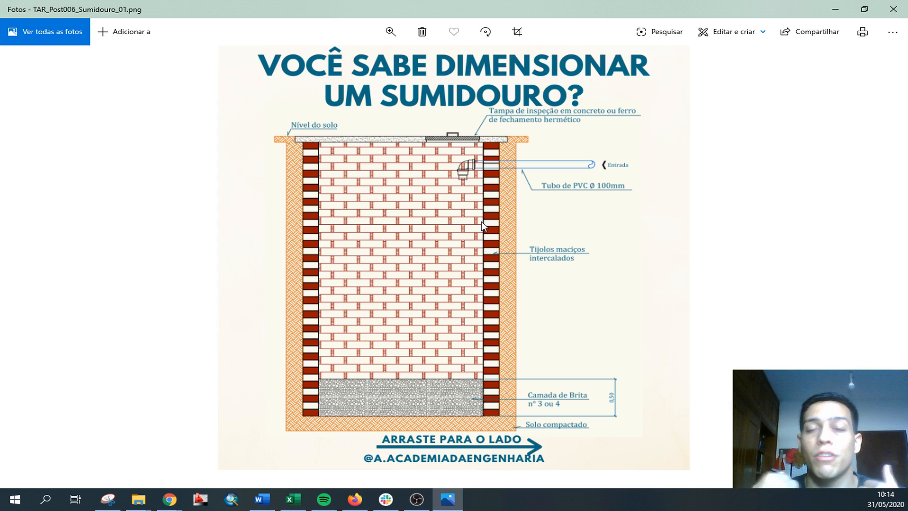
Return to the "Coeficiente de Infiltração" slide and read the on-site percolation test steps up close
key("Right")
key("Right")
key("Right")
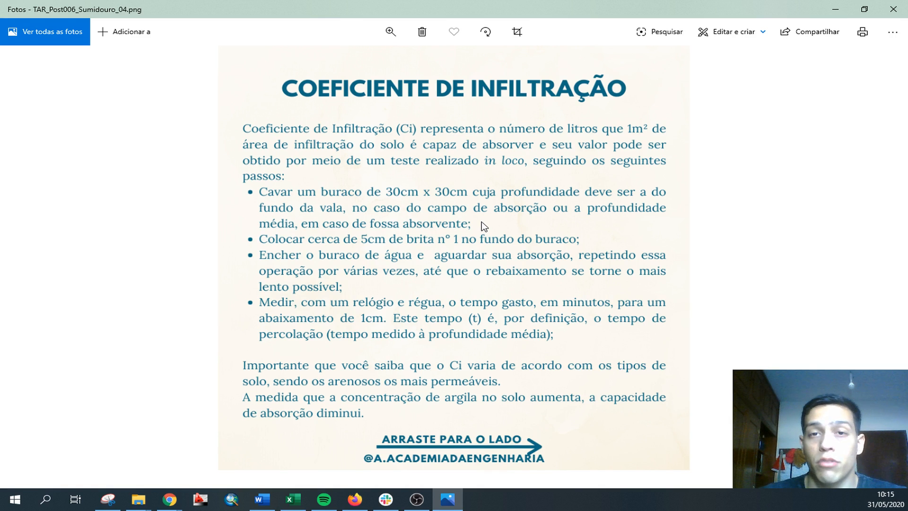
key("Right")
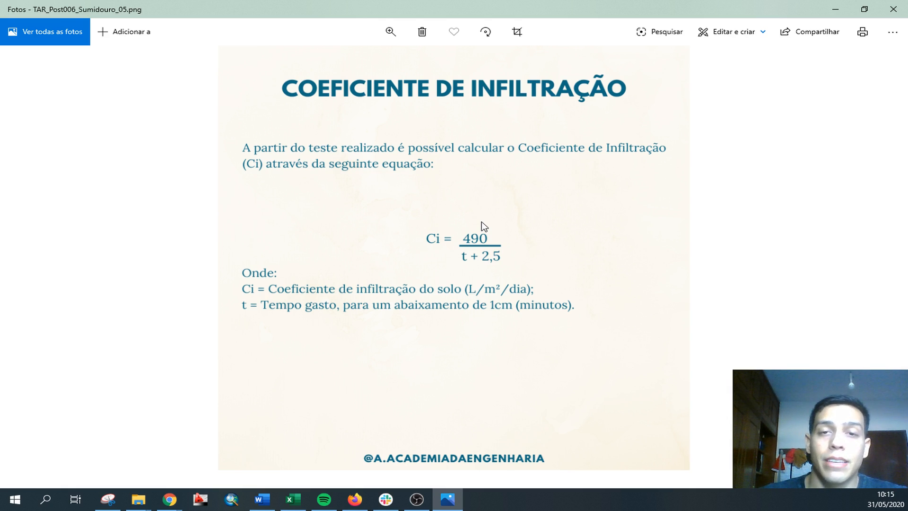
key("Left")
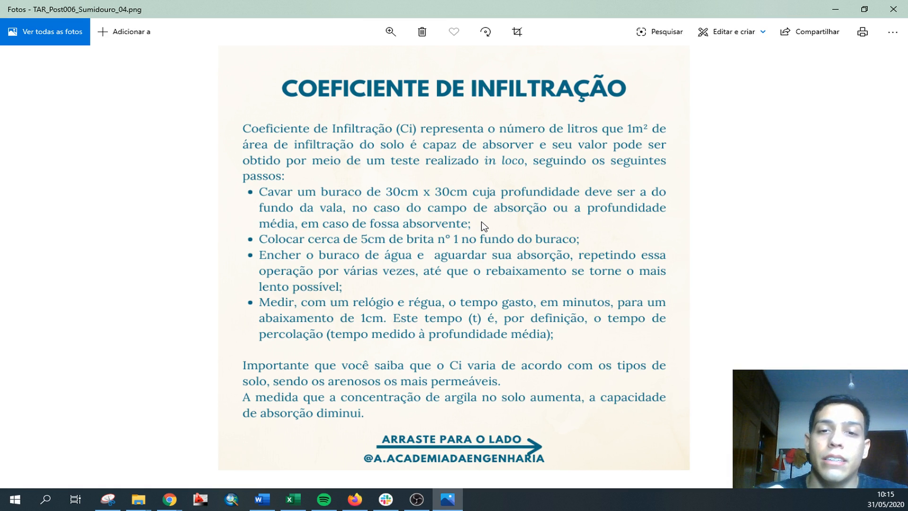
scroll(472, 242, "up", 3)
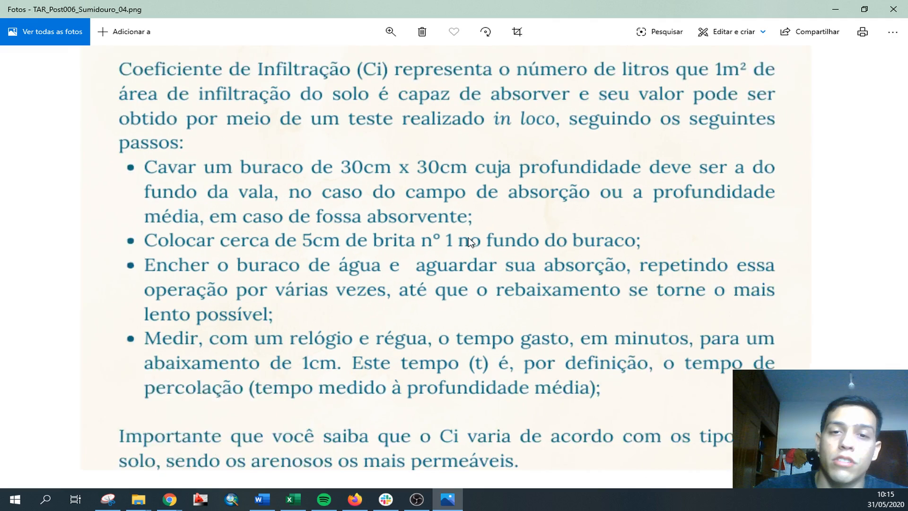
left_click_drag(460, 268, 475, 266)
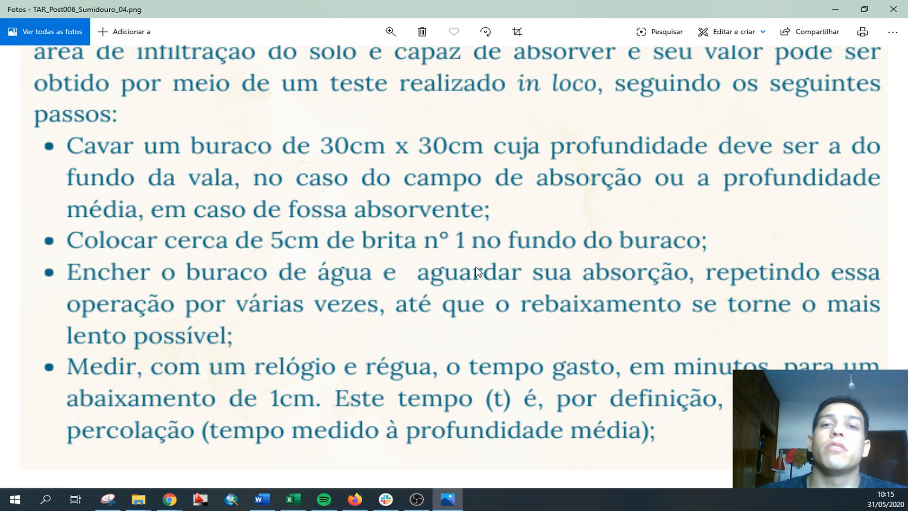
double_click(530, 234)
Examine the following slide's equation for calculating the infiltration coefficient Ci from the percolation time
key("Right")
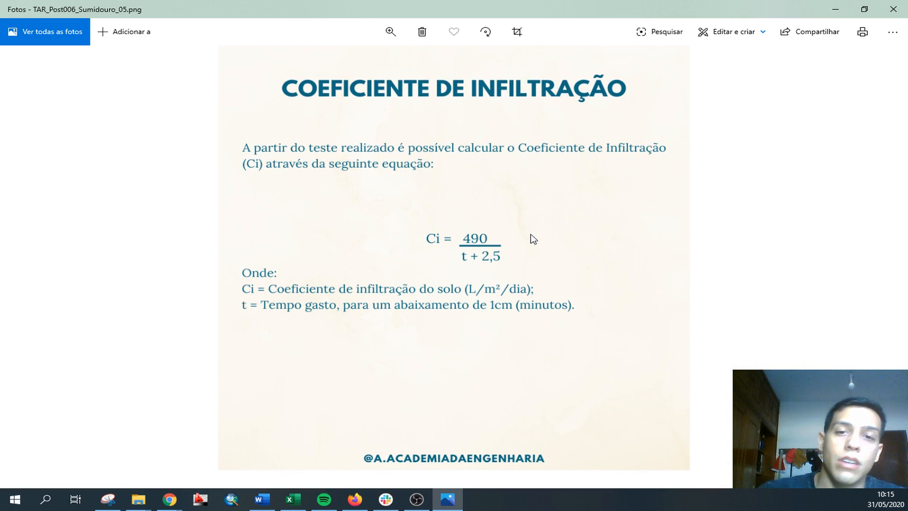
double_click(515, 246)
left_click_drag(469, 294, 533, 294)
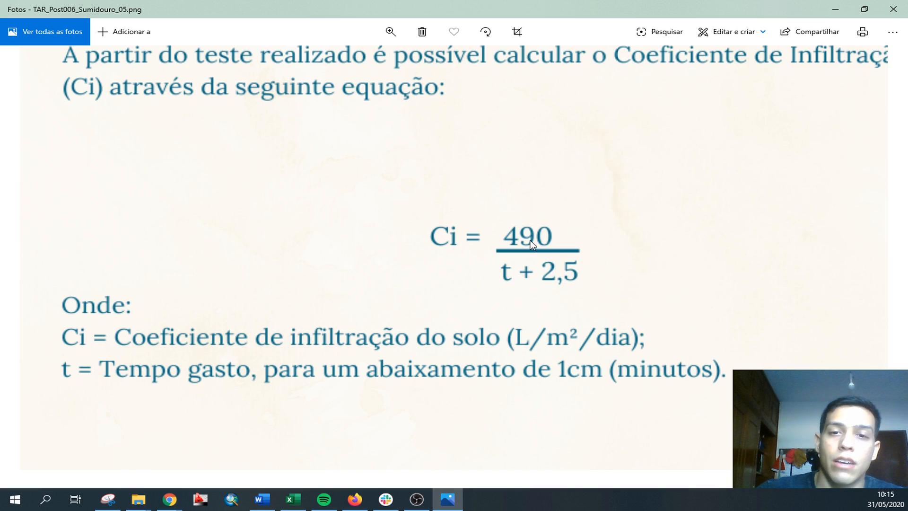
left_click_drag(513, 278, 509, 273)
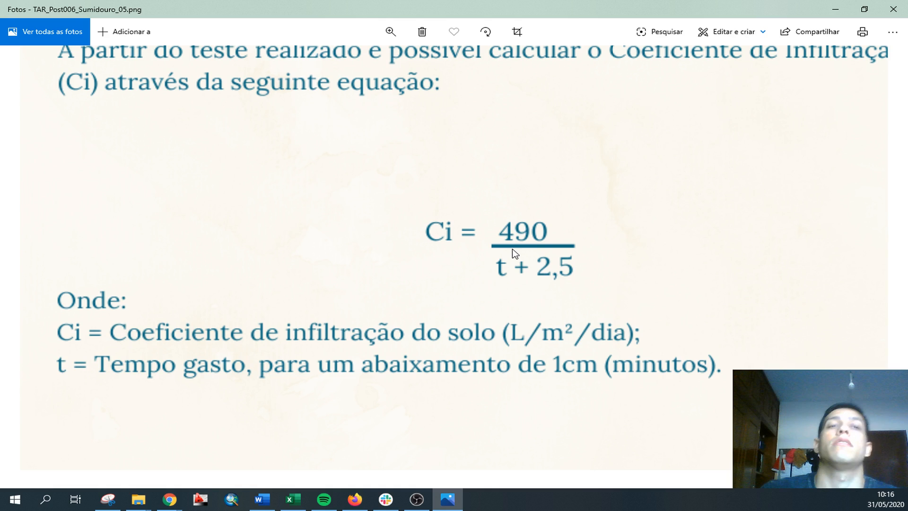
scroll(512, 226, "down", 3)
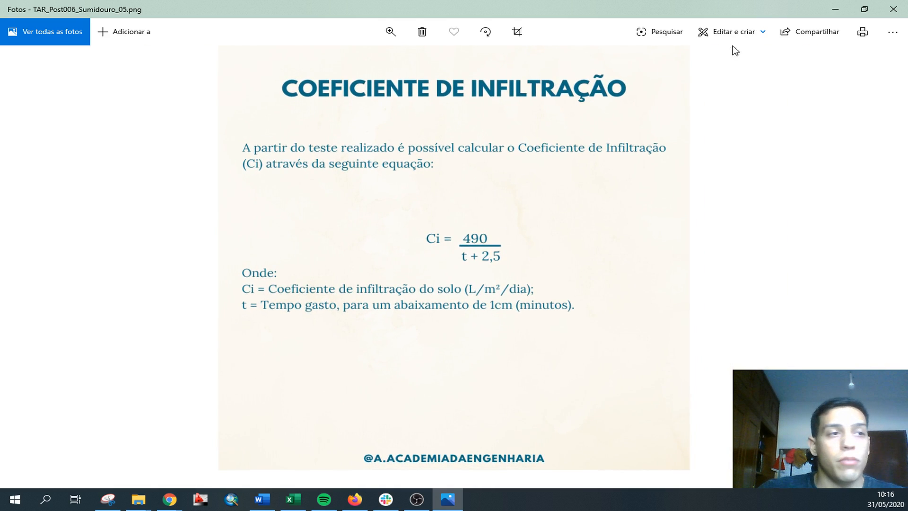
Switch to the Sumidouro sheet in Excel and enter 30 contributors and a sewage contribution of 70 L/person/day
left_click(835, 9)
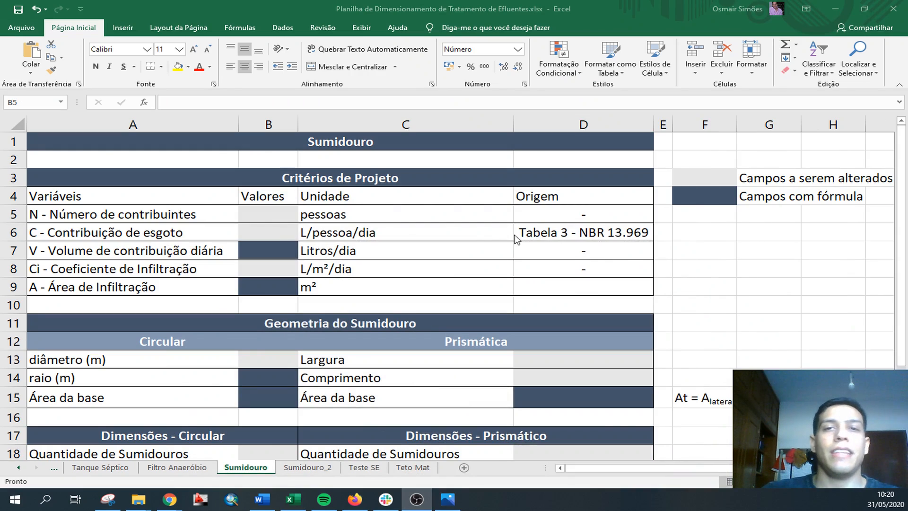
left_click(291, 216)
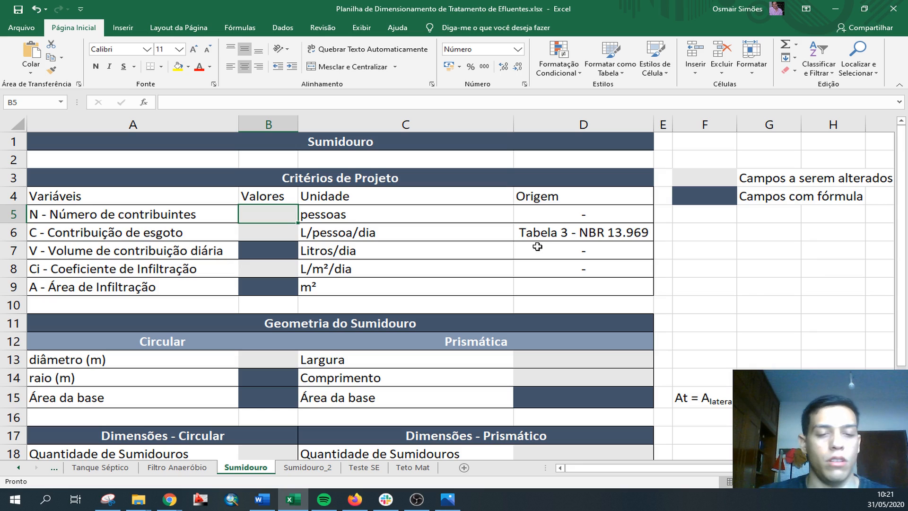
type("30")
key("Return")
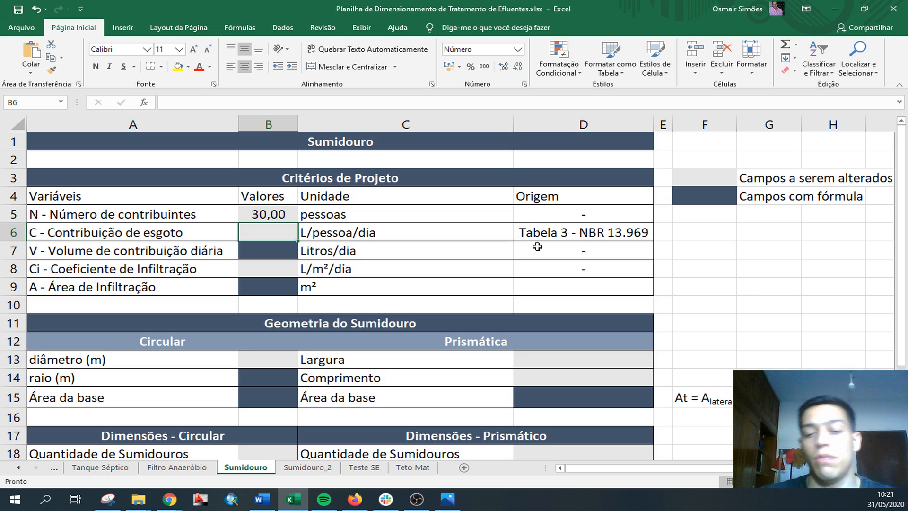
type("70")
key("Return")
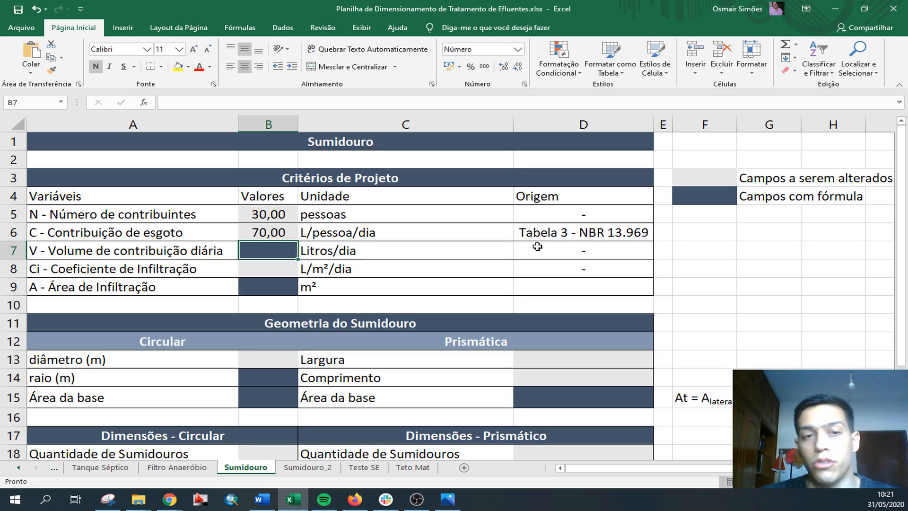
Calculate the daily contribution volume in B7 with the formula =B5*B6
type("=")
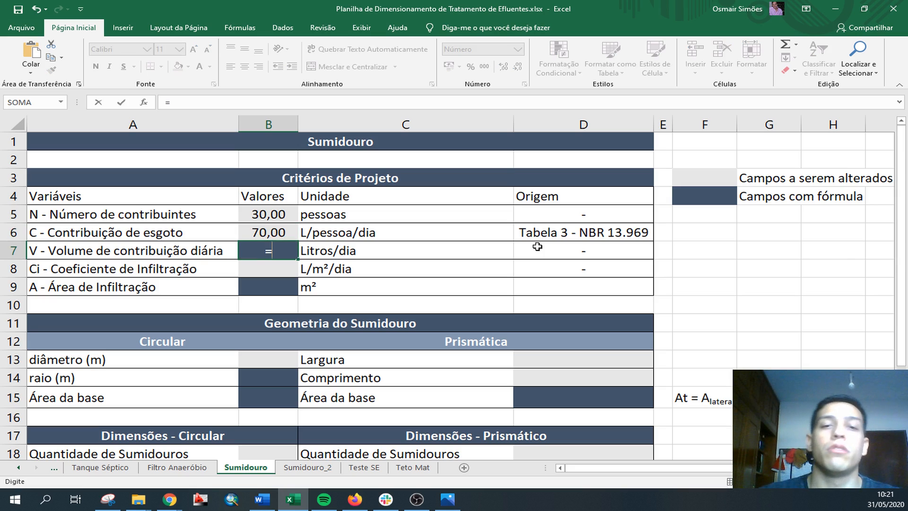
key("Up")
key("Up")
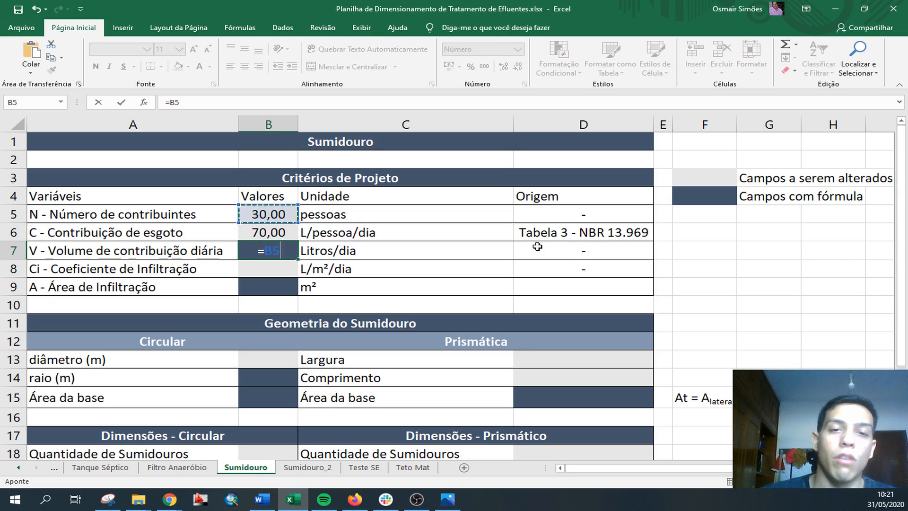
type("*")
key("Up")
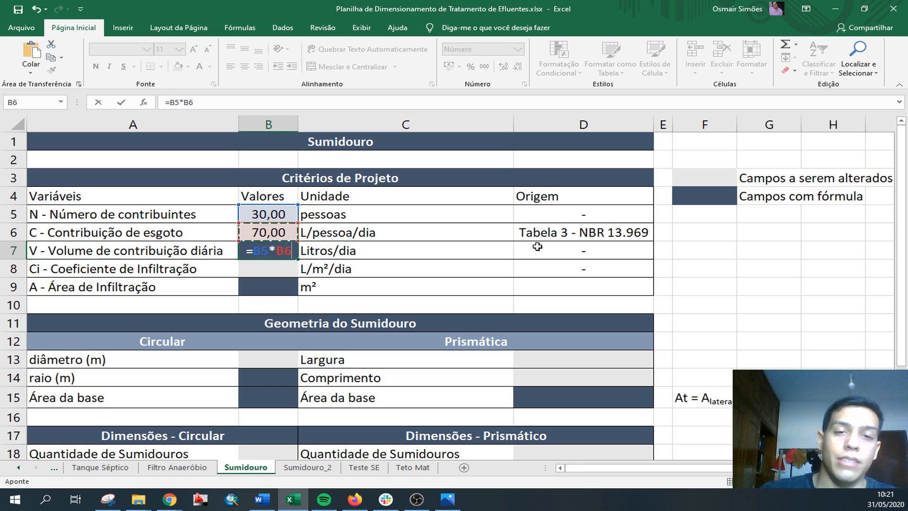
key("Return")
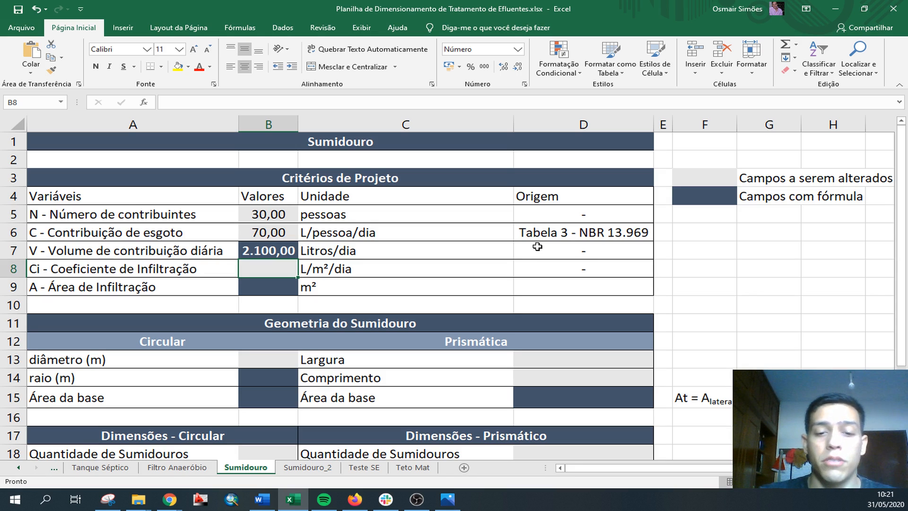
Set the infiltration coefficient Ci to 70 L/m²/day and calculate the infiltration area in B9 with =B7/B8
type("70")
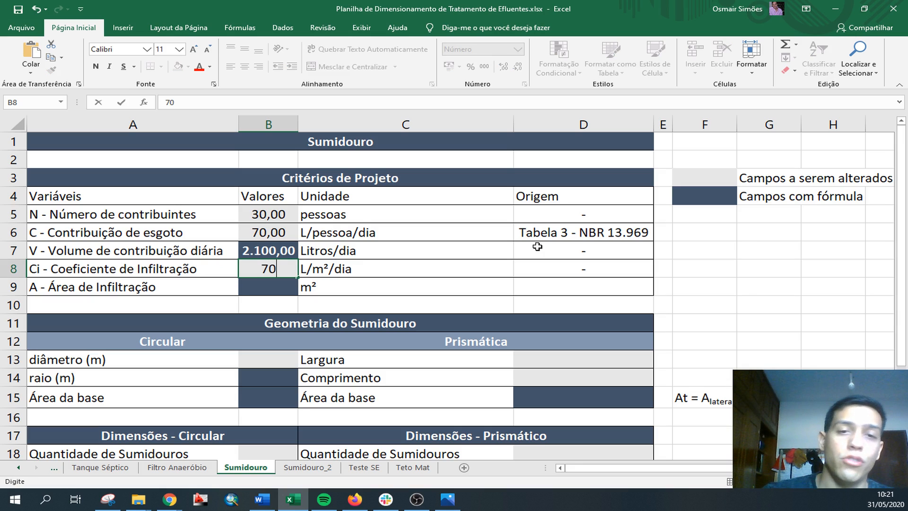
key("Return")
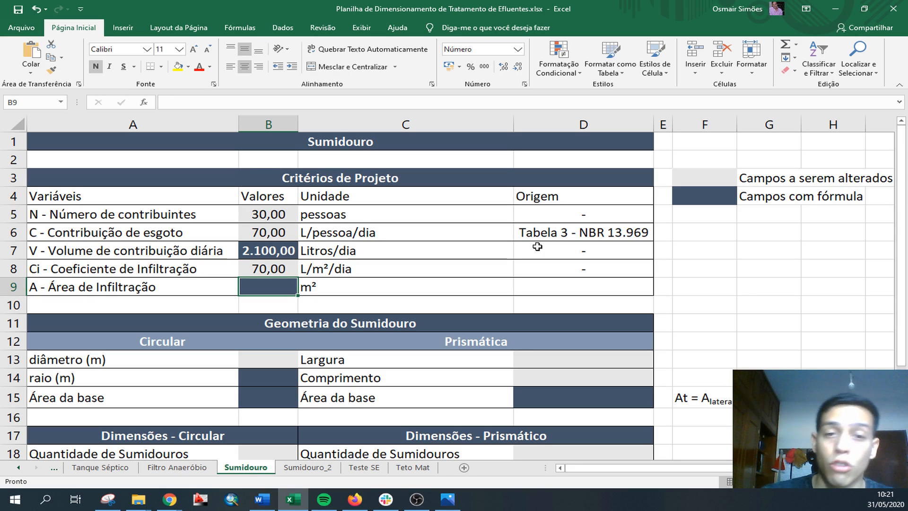
type("=")
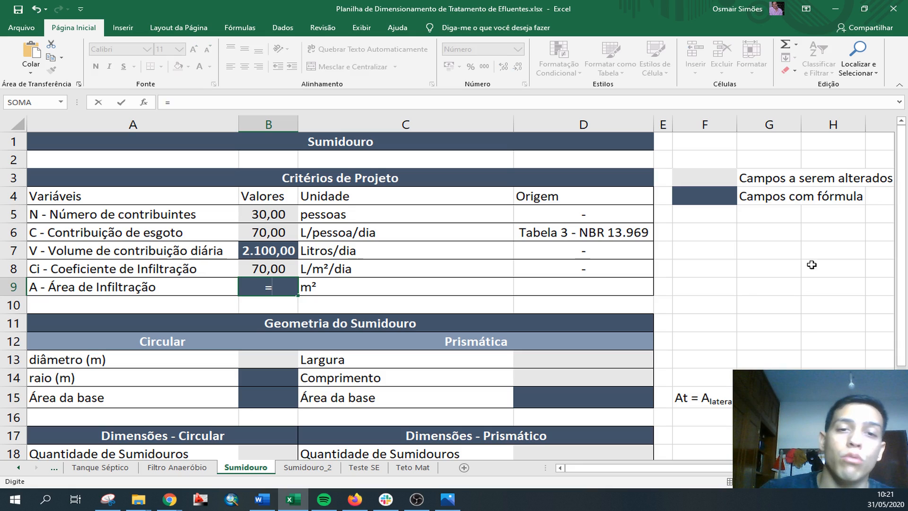
left_click(285, 254)
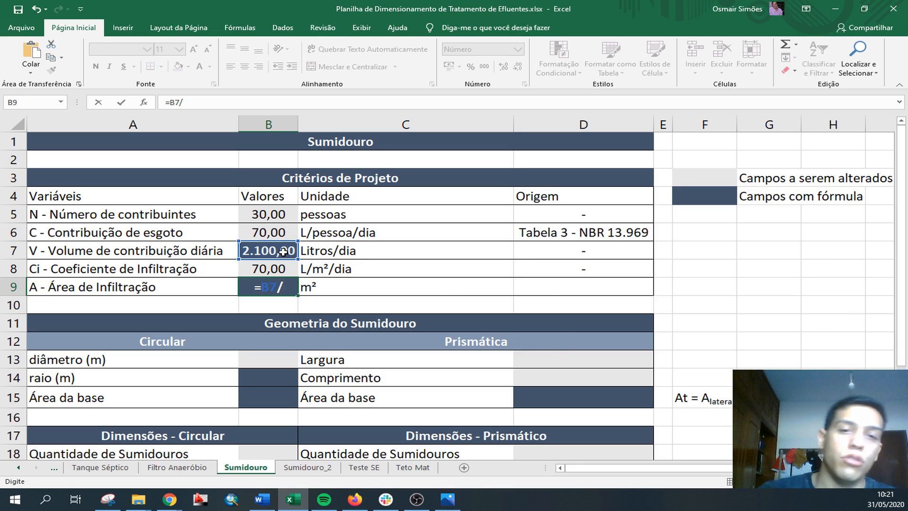
left_click(270, 269)
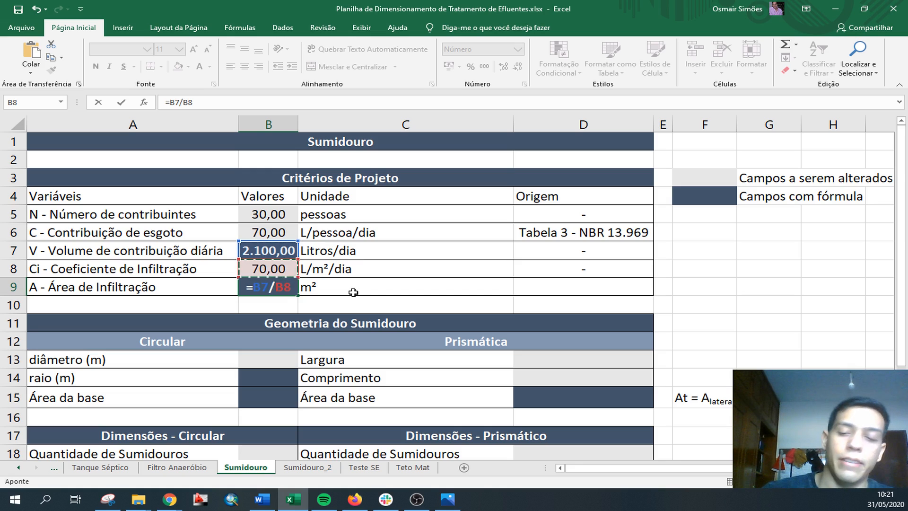
key("Return")
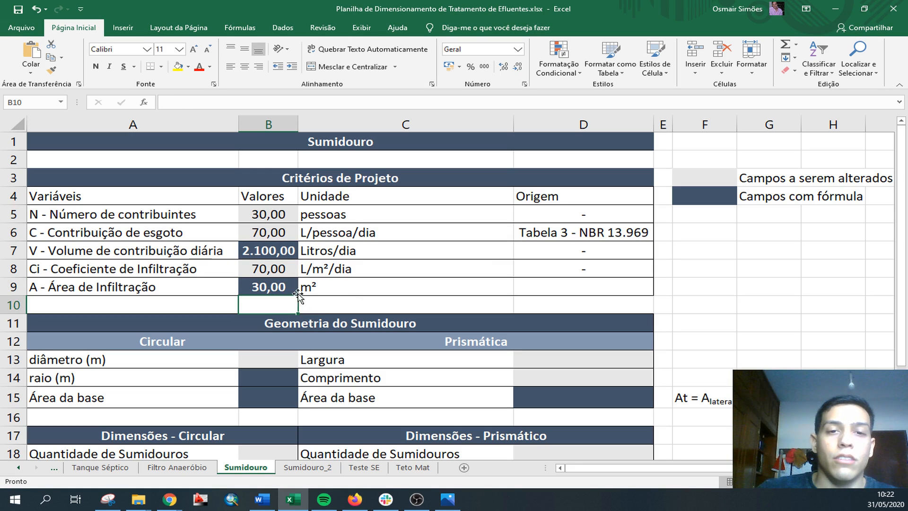
Set the circular sumidouro's diameter in B13 to 2 m
left_click(293, 290)
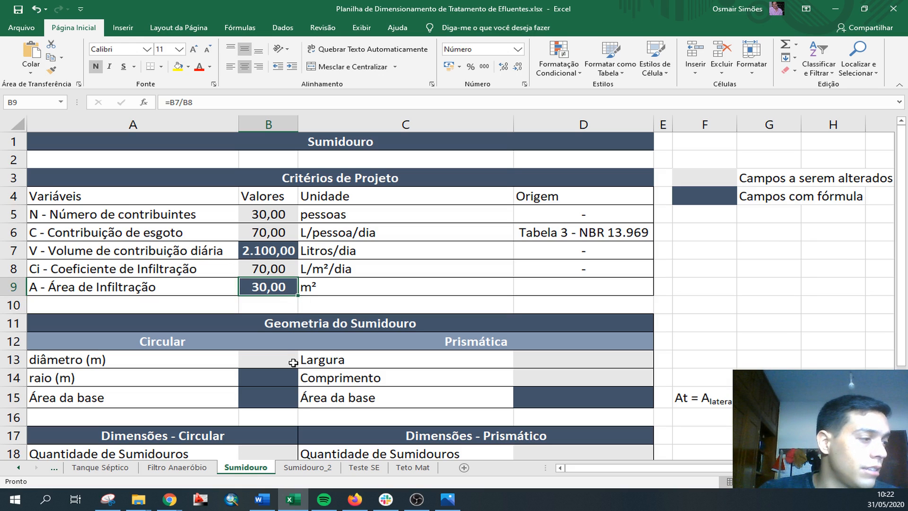
scroll(297, 350, "down", 1)
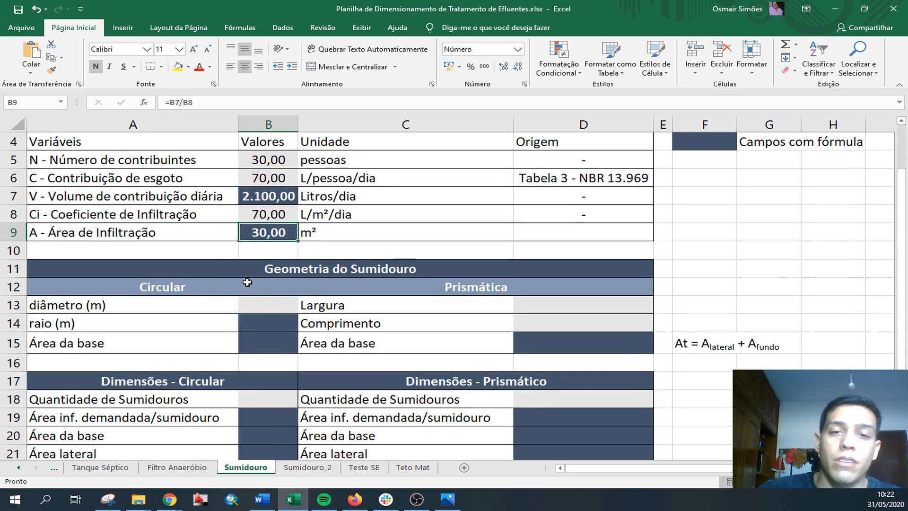
scroll(247, 282, "down", 1)
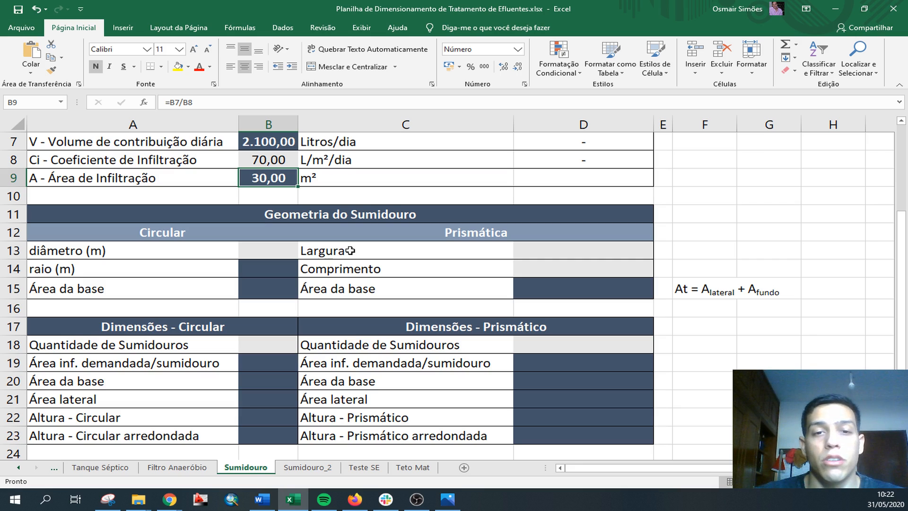
left_click(278, 254)
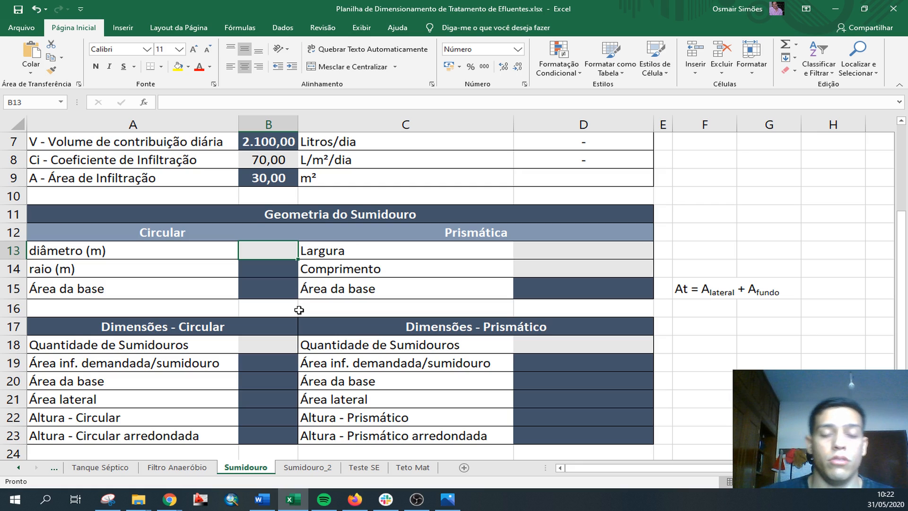
type("2")
key("Return")
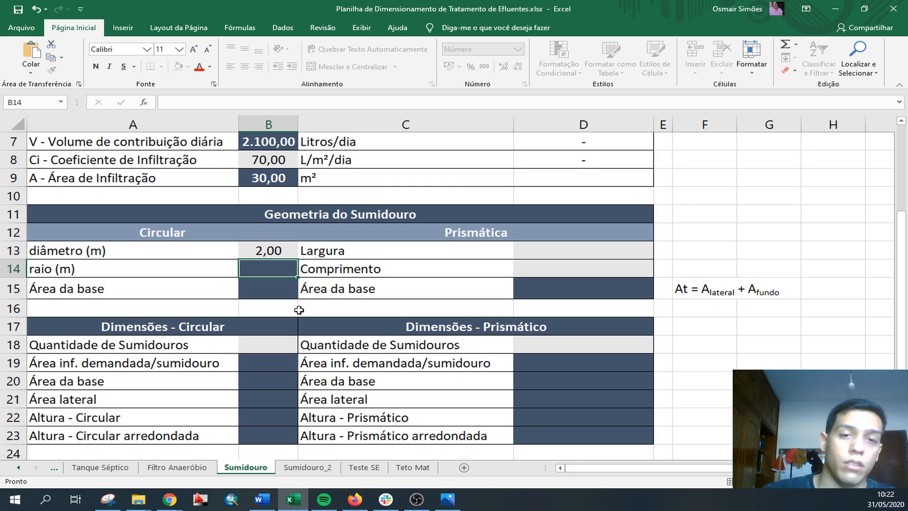
Calculate the circular sumidouro's radius in B14 with the formula =B13/2
type("=")
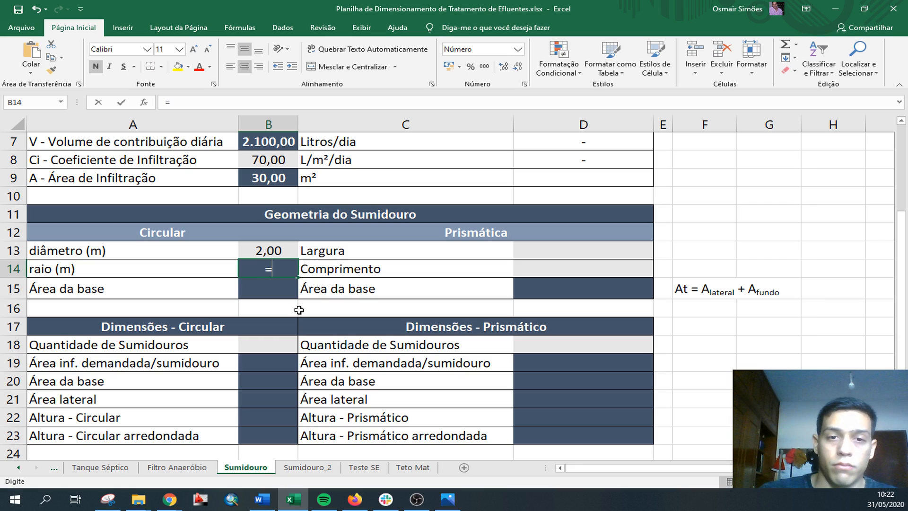
key("Up")
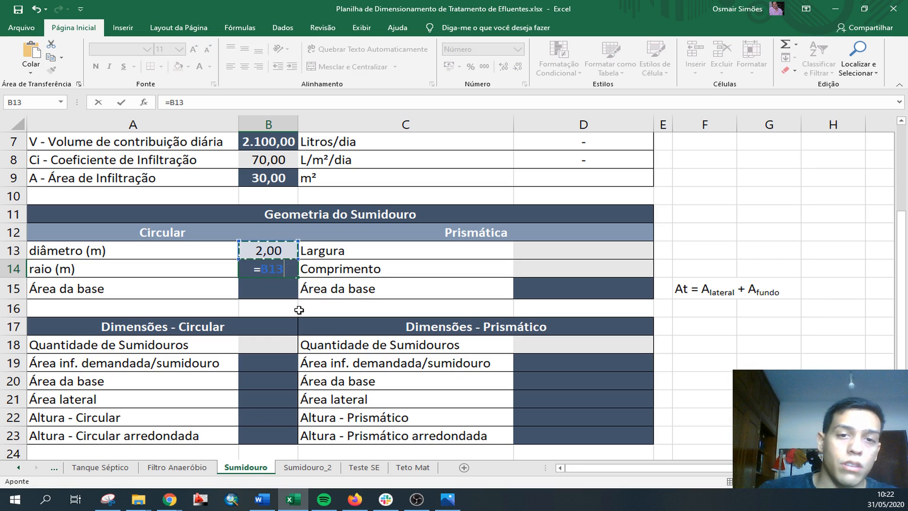
type("/2")
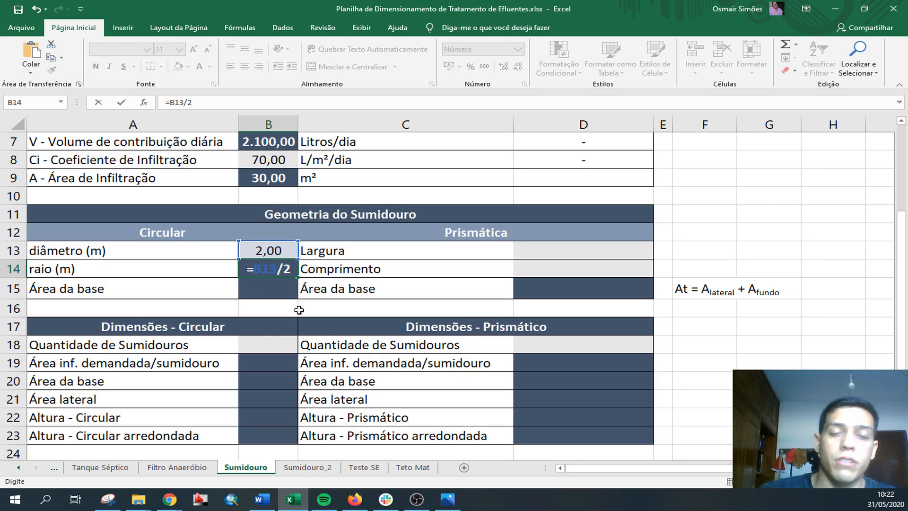
key("Return")
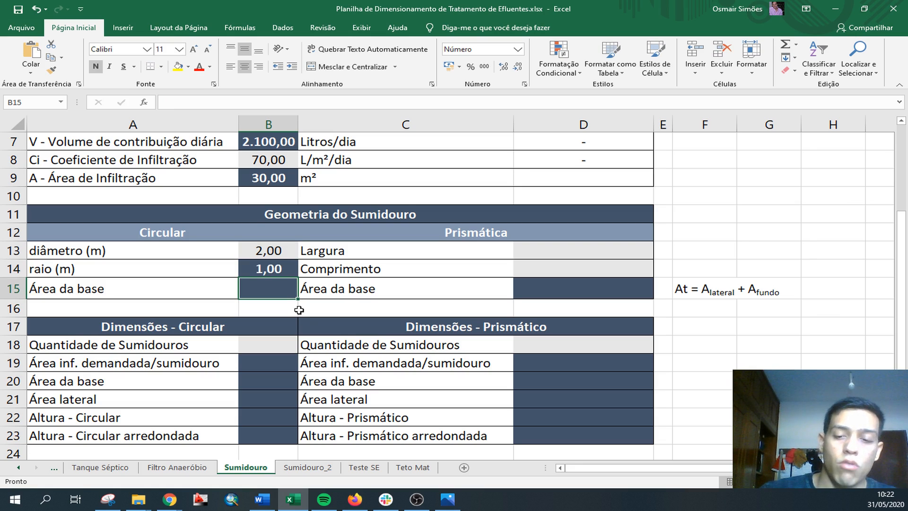
Calculate the circular sumidouro's base area in B15 with the formula =pi()*(B14^2)
type("=")
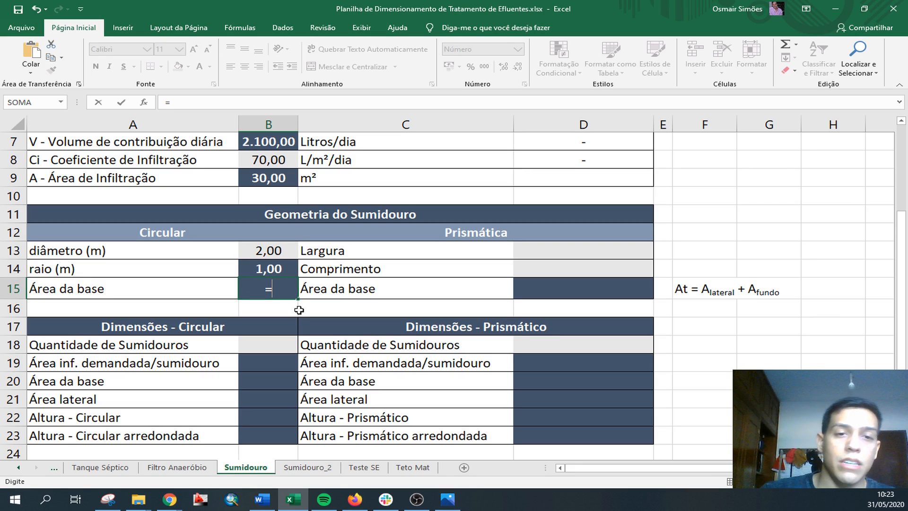
type("pi")
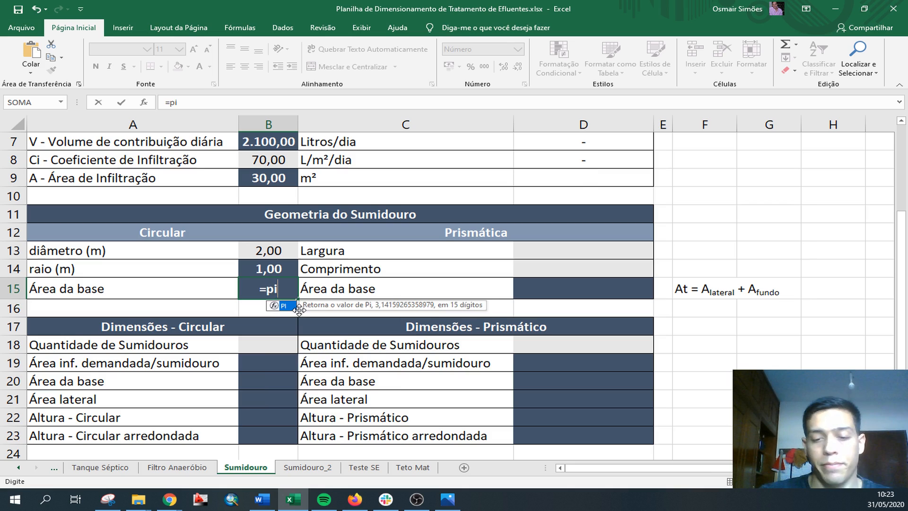
type("()*(")
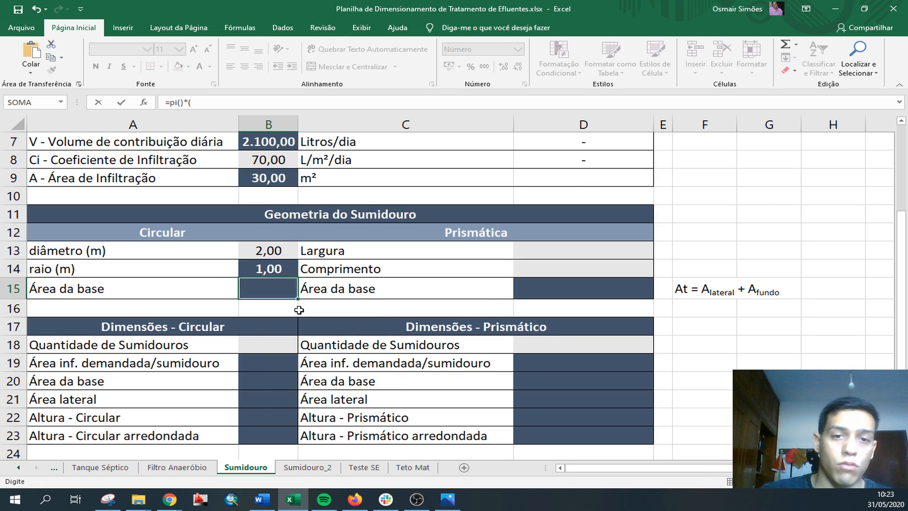
key("Up")
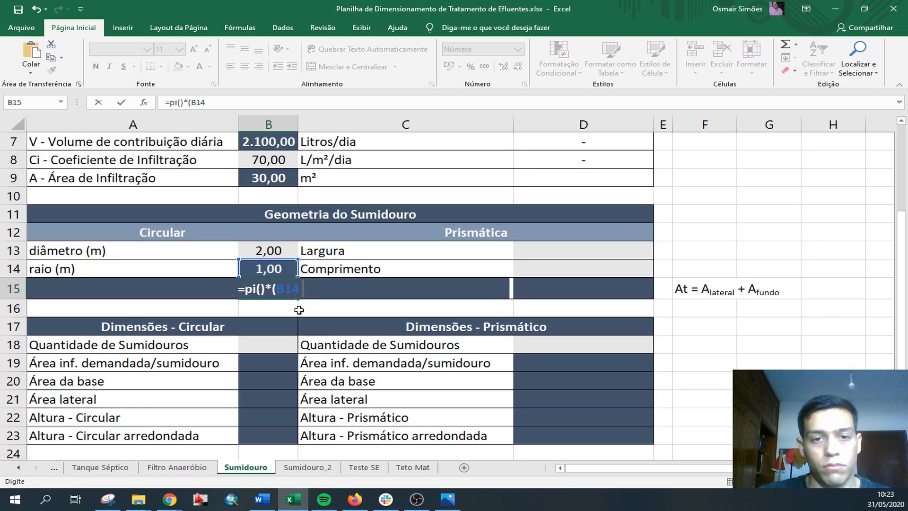
key("BackSpace")
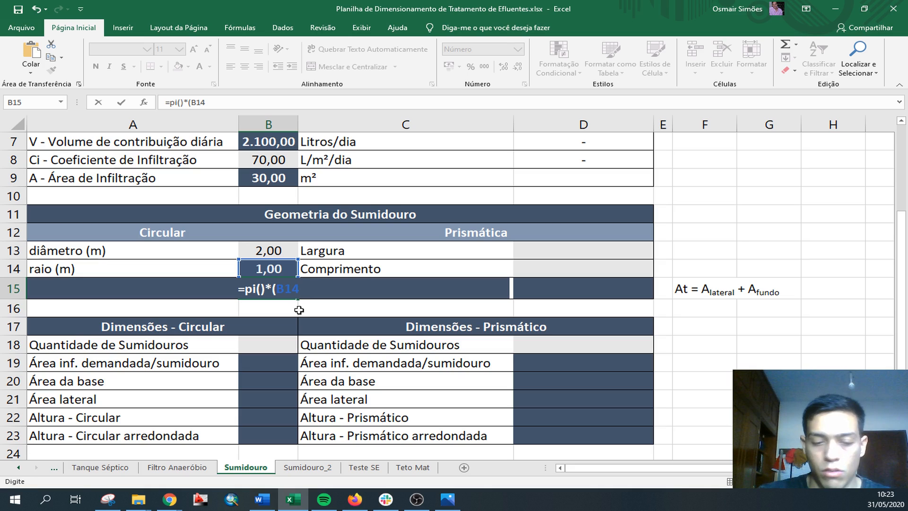
type("^2)")
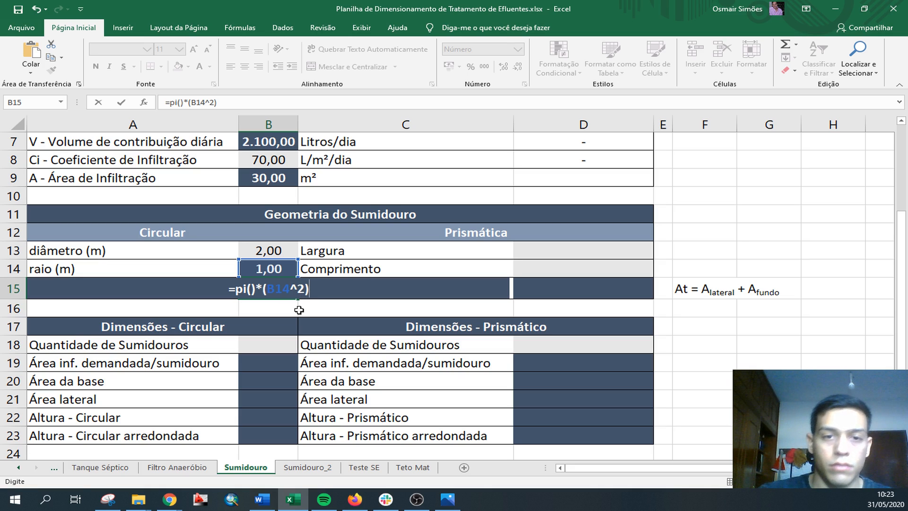
key("Return")
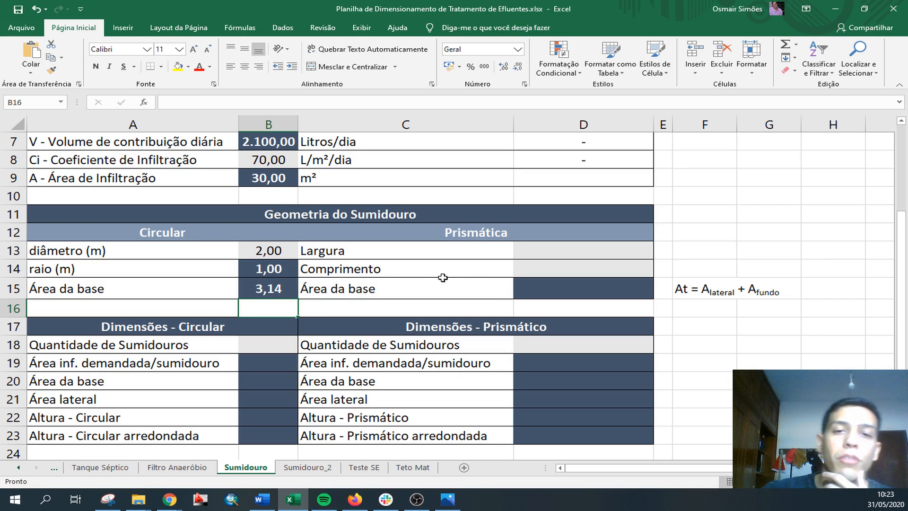
Set the prismatic sumidouro's width in D13 to 1,5 and its length in D14 to 2
left_click(542, 248)
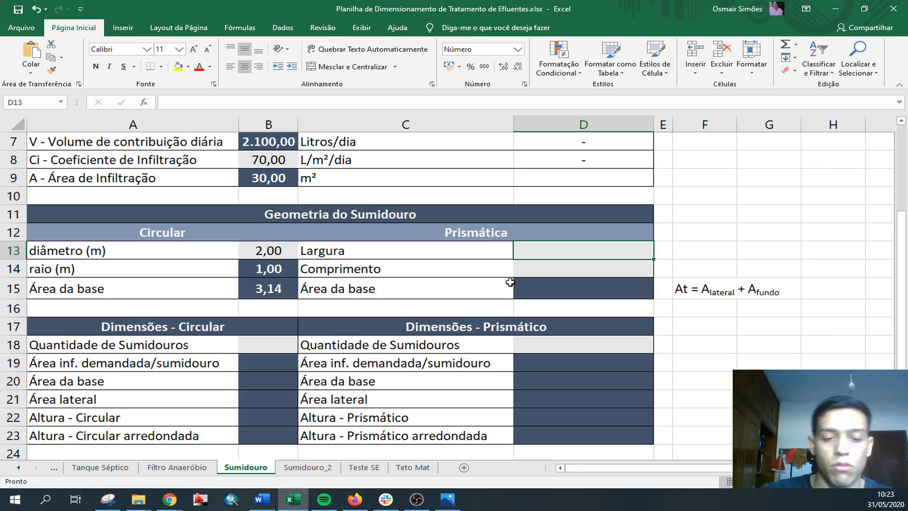
type("1,5")
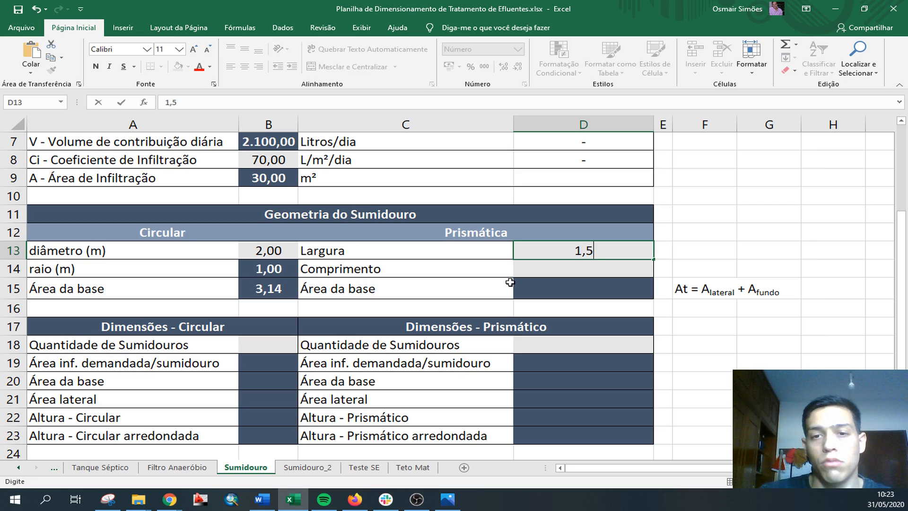
key("Return")
type("2")
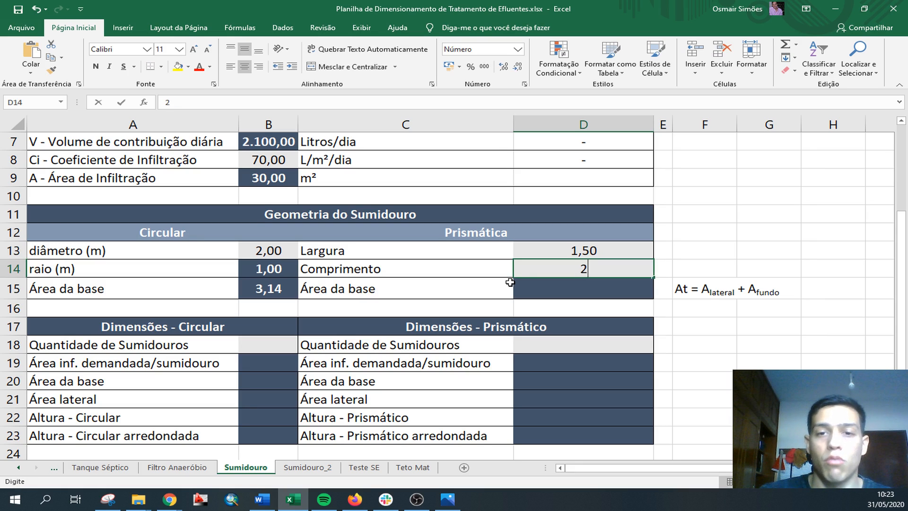
key("Return")
Calculate the prismatic sumidouro's base area in D15 by multiplying the width in D13 by the length in D14
type("=")
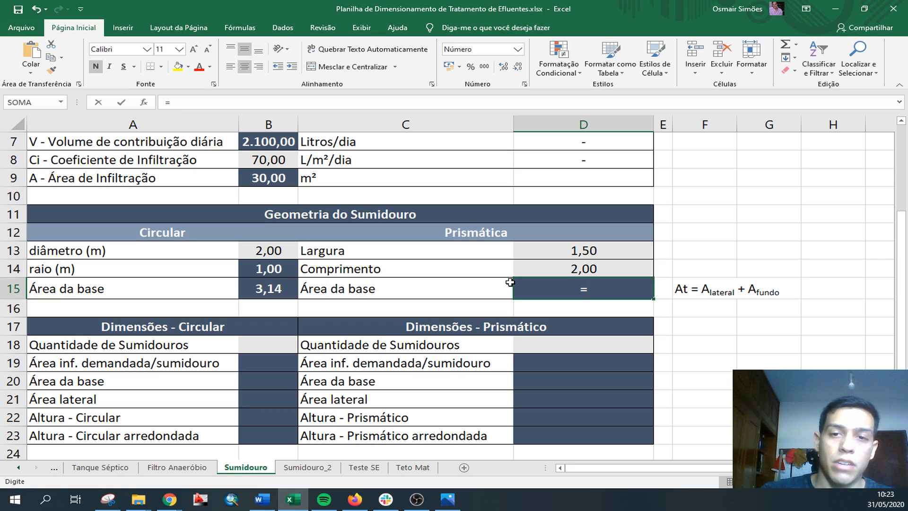
key("Up")
key("Up")
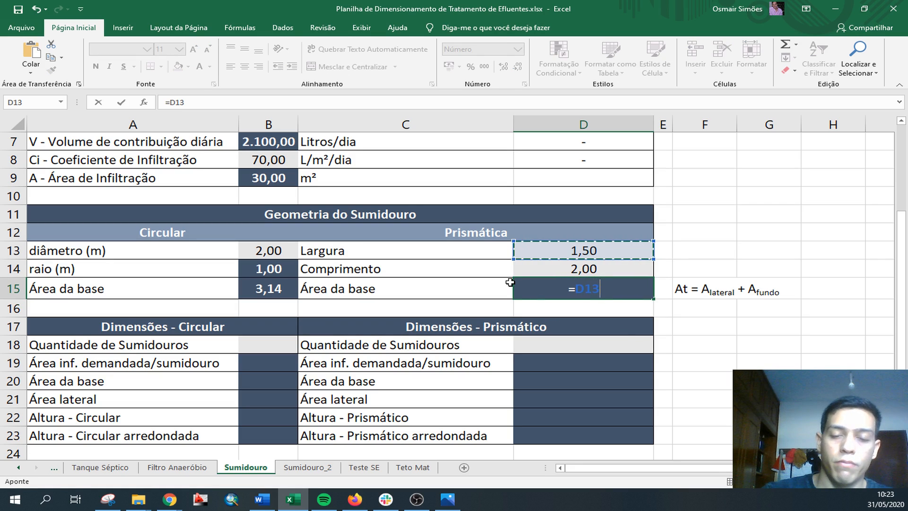
type("*")
key("Down")
key("Return")
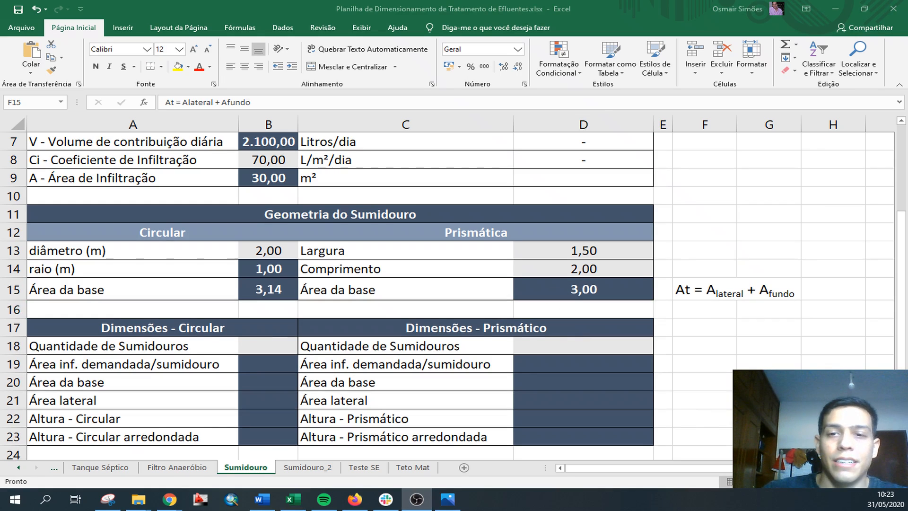
Switch to Photos and examine the unfolded cylinder in Área do Sumidouro.png for its base and lateral areas, then return to Excel
left_click(696, 266)
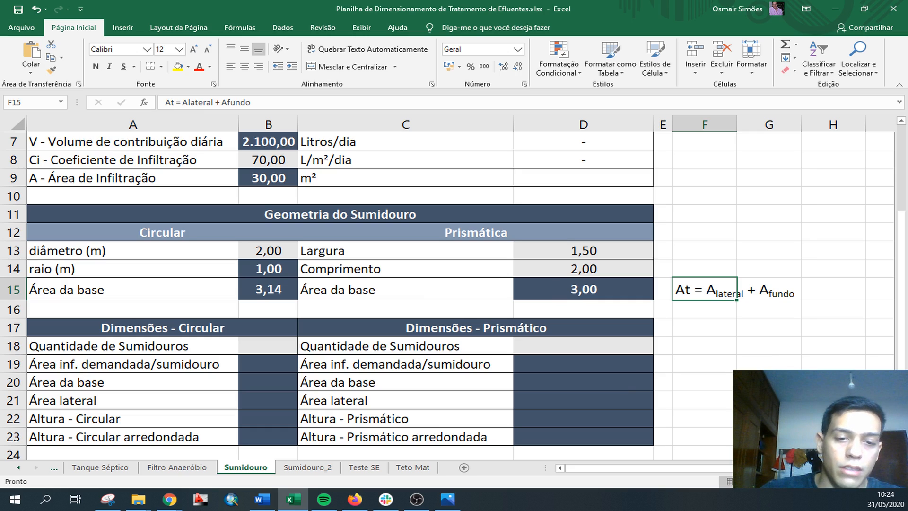
key("alt+Tab")
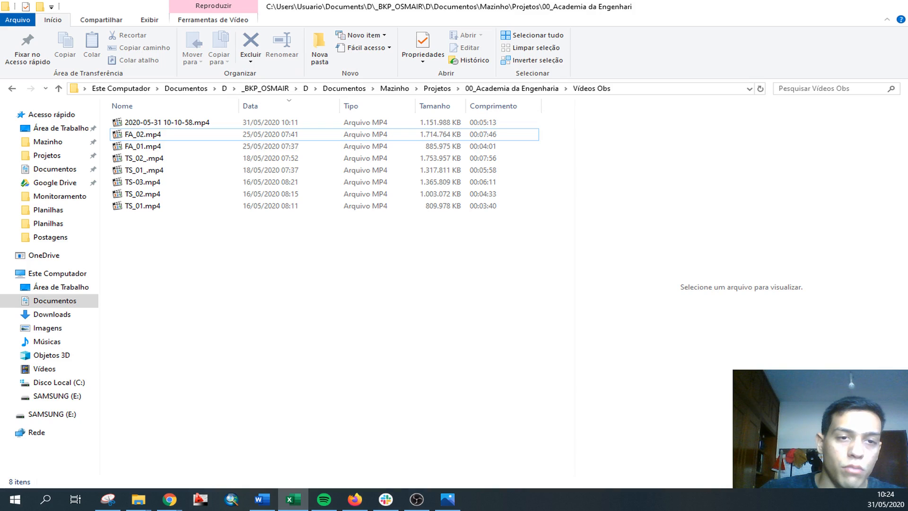
key("alt+Tab")
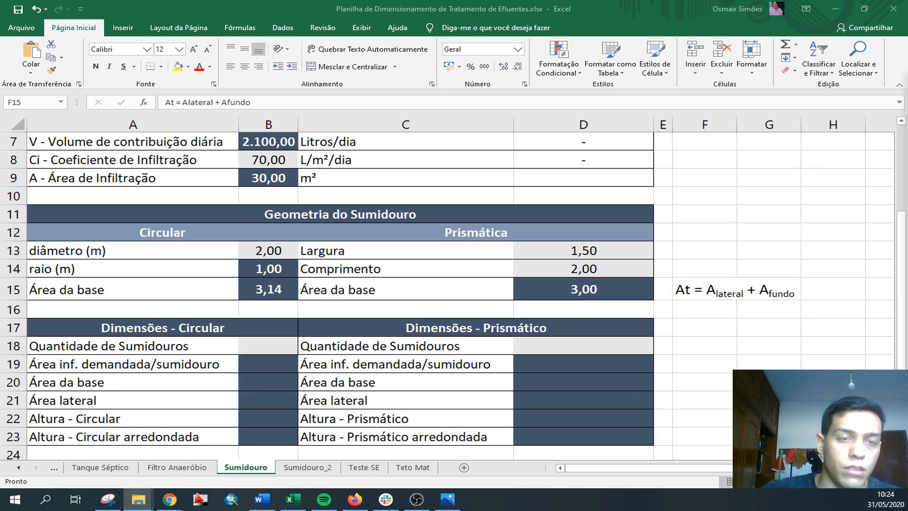
key("alt+Tab")
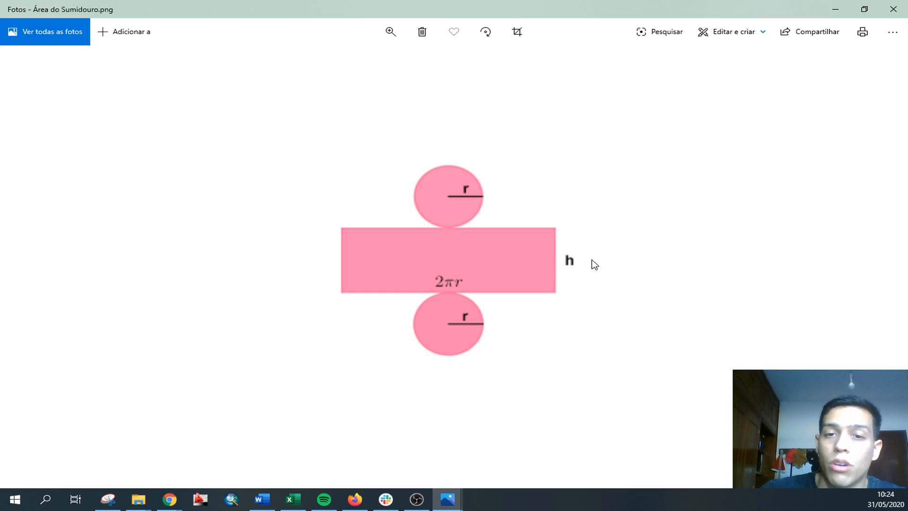
left_click(883, 14)
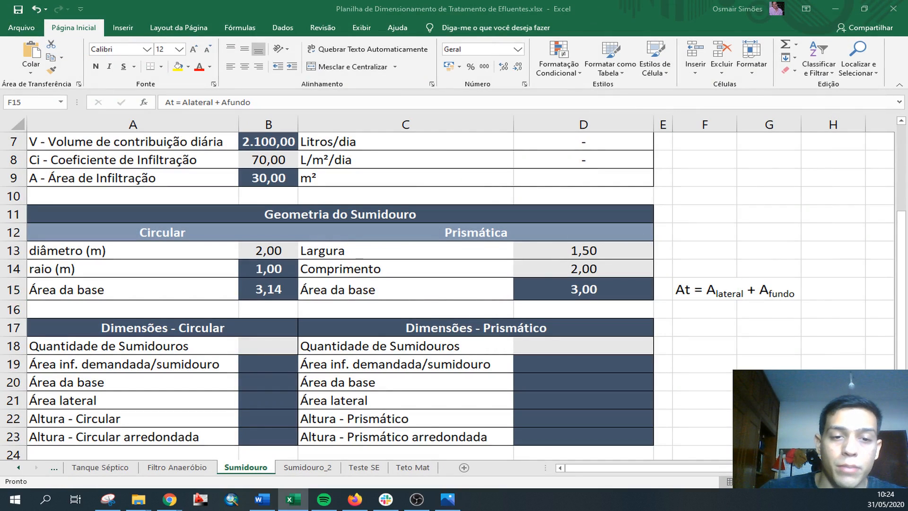
Switch to Photos, examine the unfolded prism in Área Prismático.jpg at a larger size for its base and side areas, and return to Excel
key("super+d")
key("super+d")
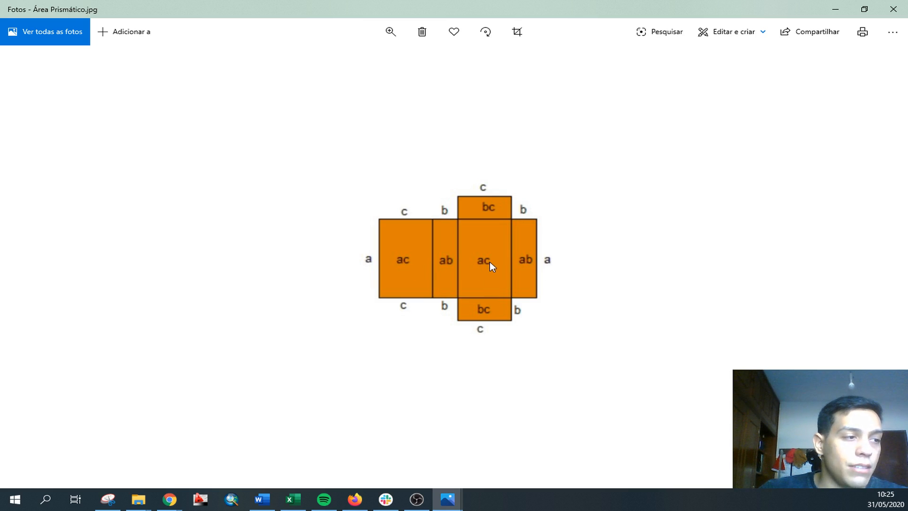
double_click(485, 311)
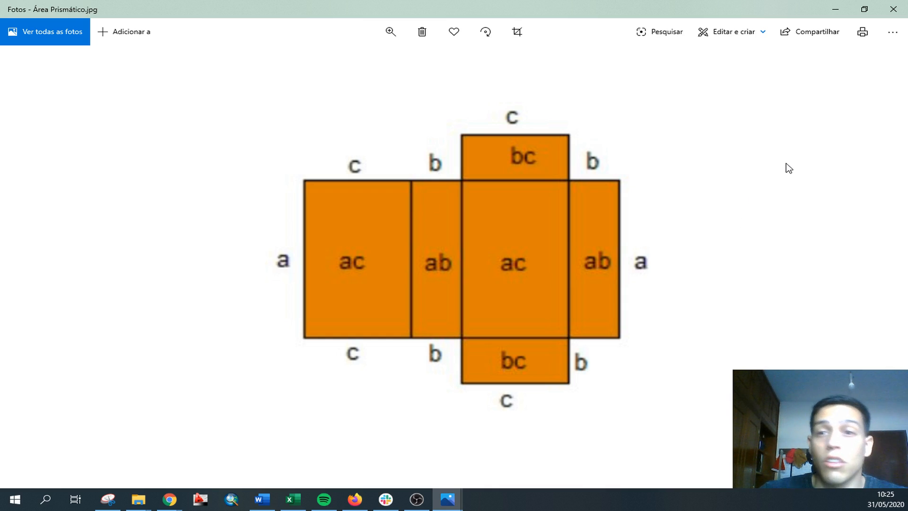
left_click(887, 17)
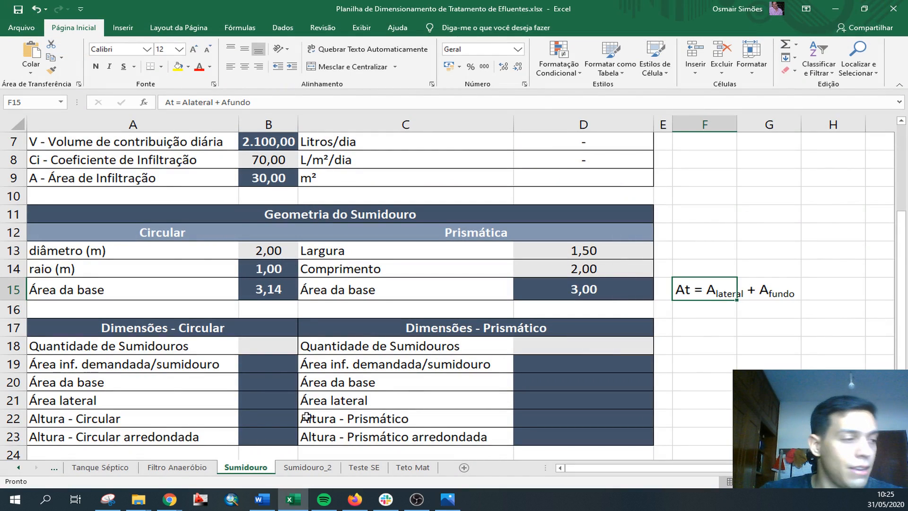
Set the number of circular sumidouros in B18 to 1 and calculate the demanded infiltration area per unit in B19 with =B9/B18
left_click(268, 349)
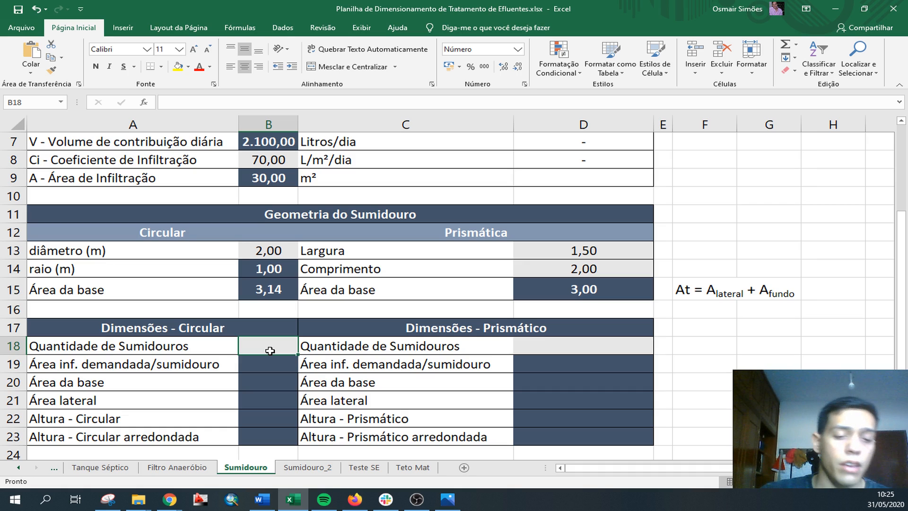
type("1")
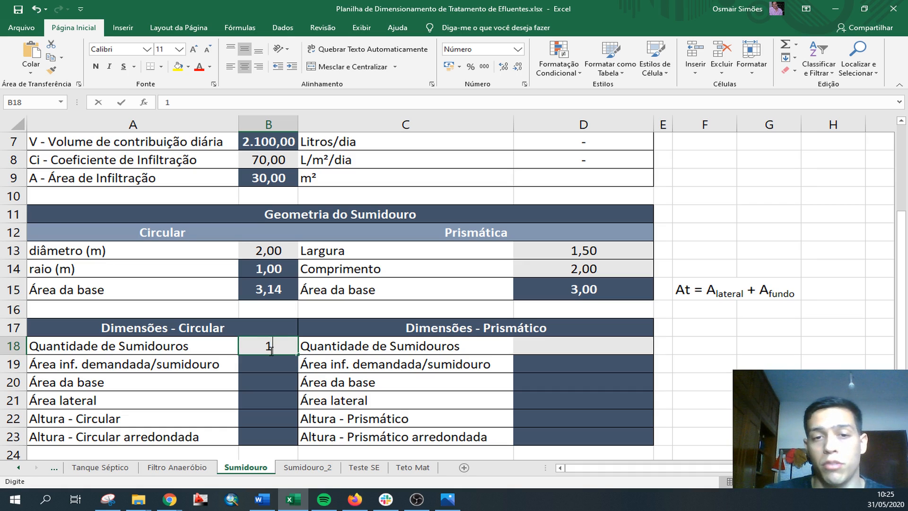
key("Return")
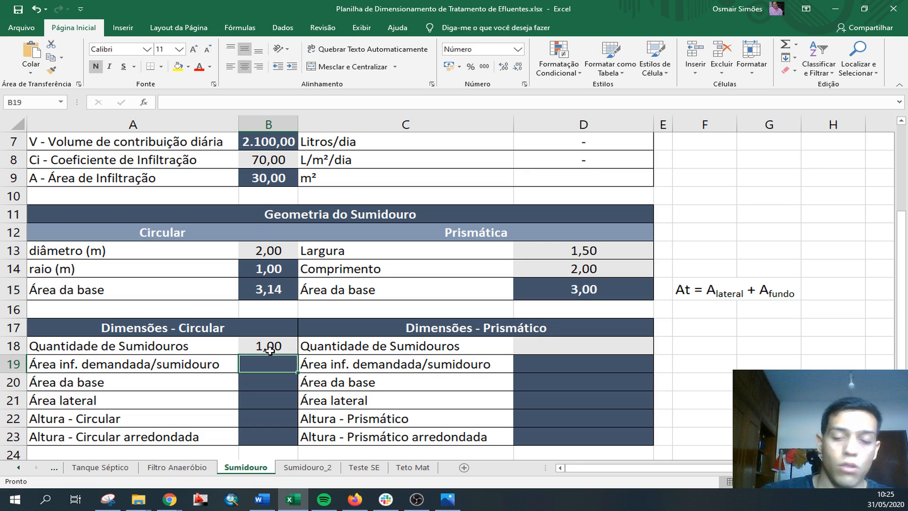
type("=")
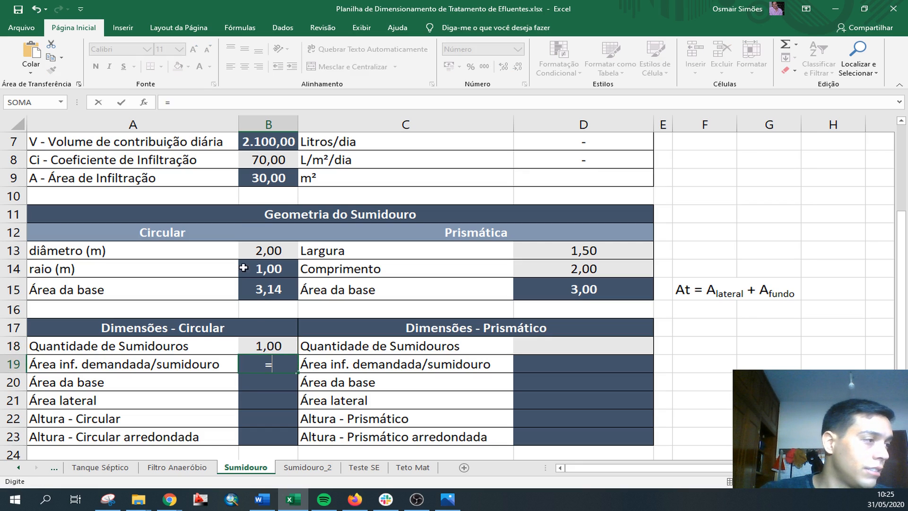
left_click(268, 180)
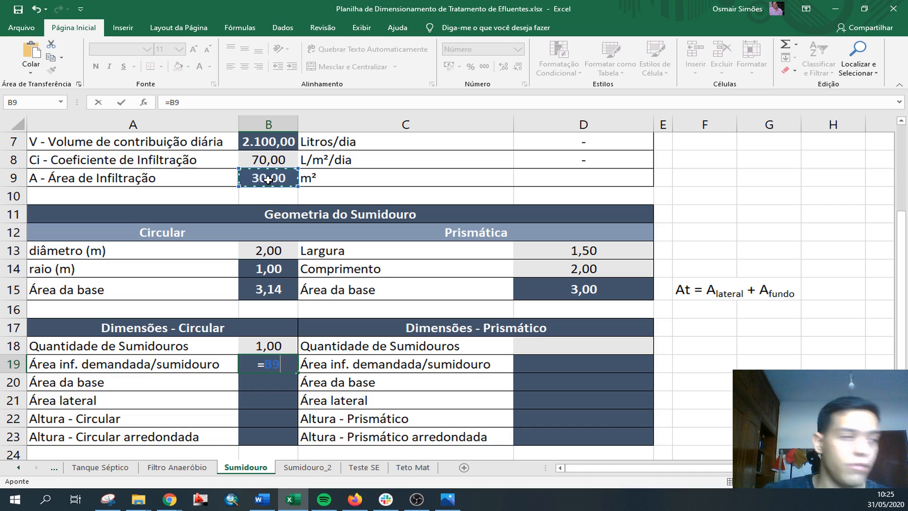
type("/")
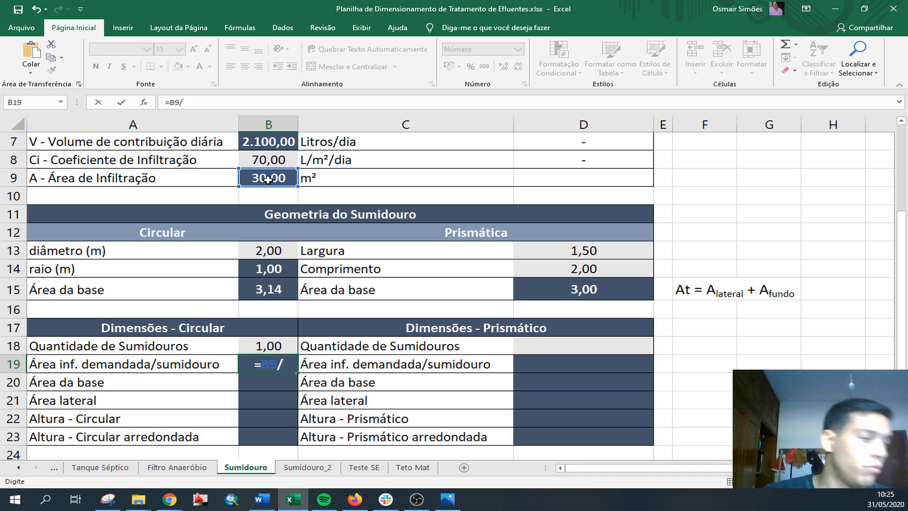
left_click(270, 346)
key("Return")
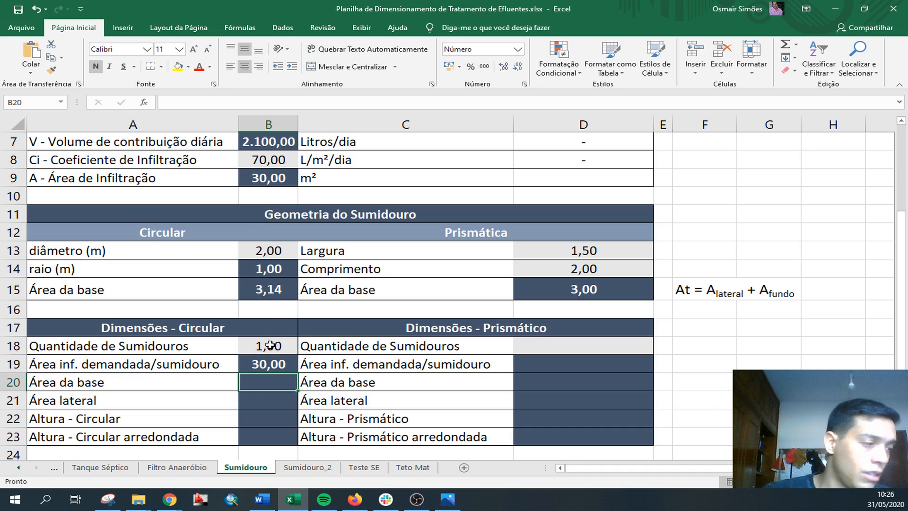
Link the base area in B20 of the circular dimensions table to the computed one with =B15
type("=")
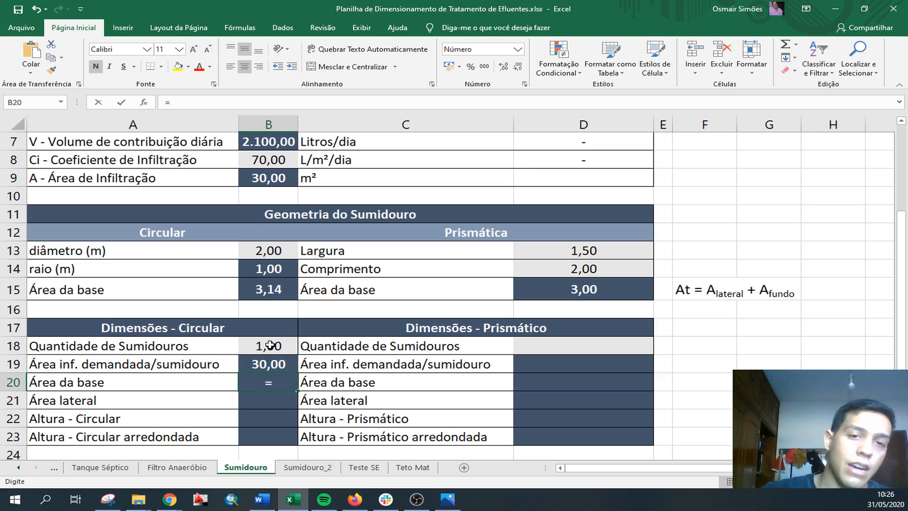
left_click(270, 289)
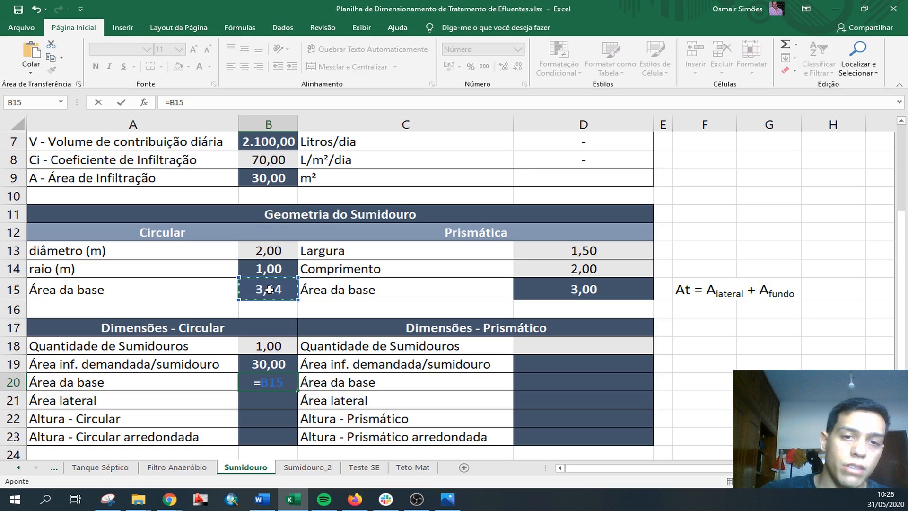
key("Return")
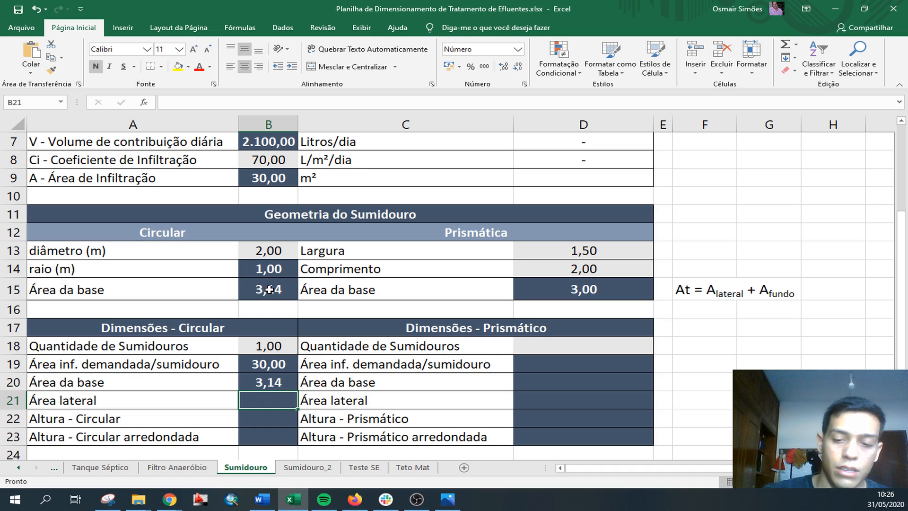
Calculate the lateral area of the circular sumidouro in B21 with =B19-B20
type("=")
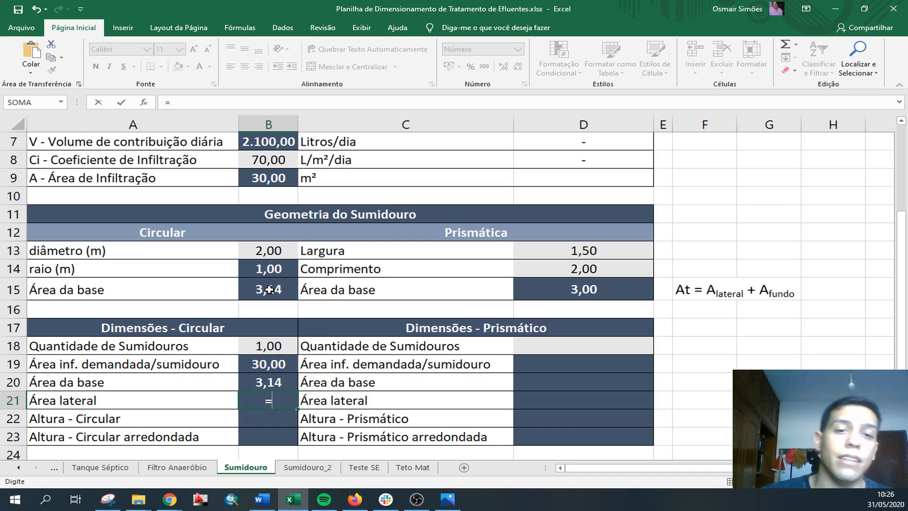
left_click(275, 367)
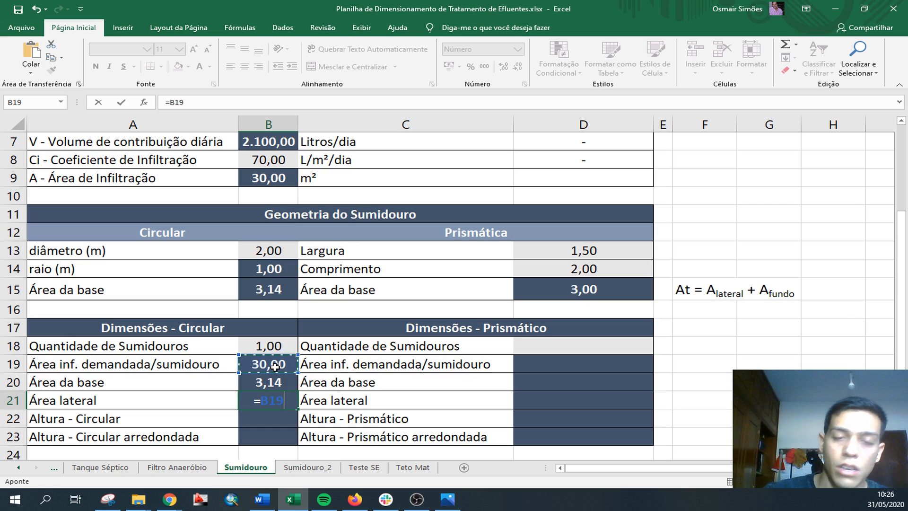
type("-")
left_click(269, 385)
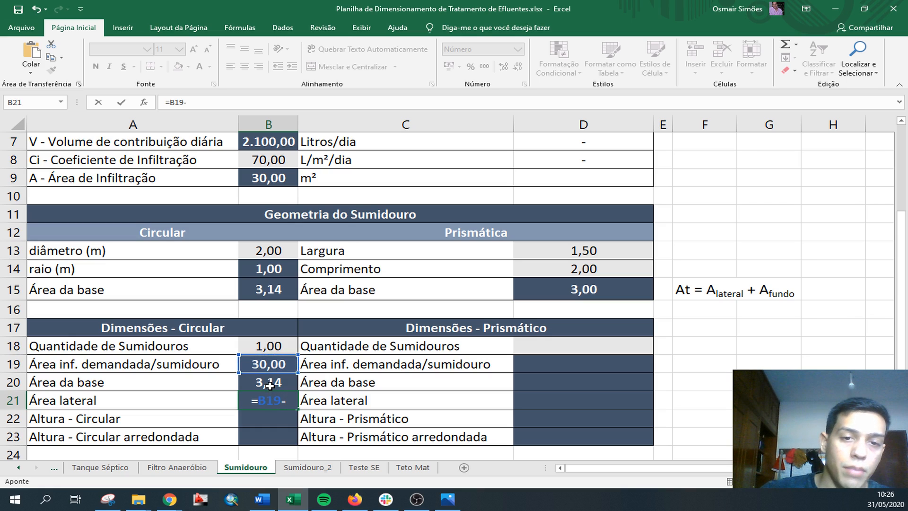
key("ctrl+Return")
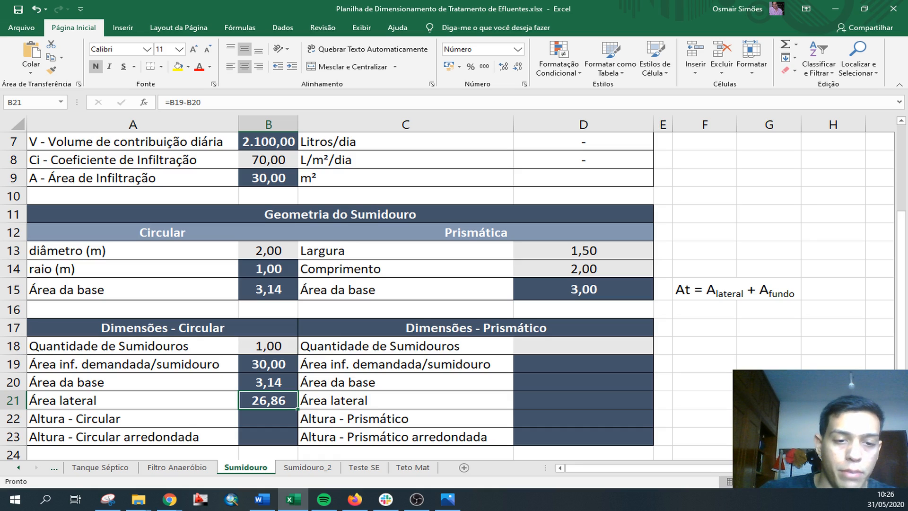
Switch to Areas.rtf in Word, examine the circular formulas for base area, lateral area and height H, and return to Excel
key("alt+Tab")
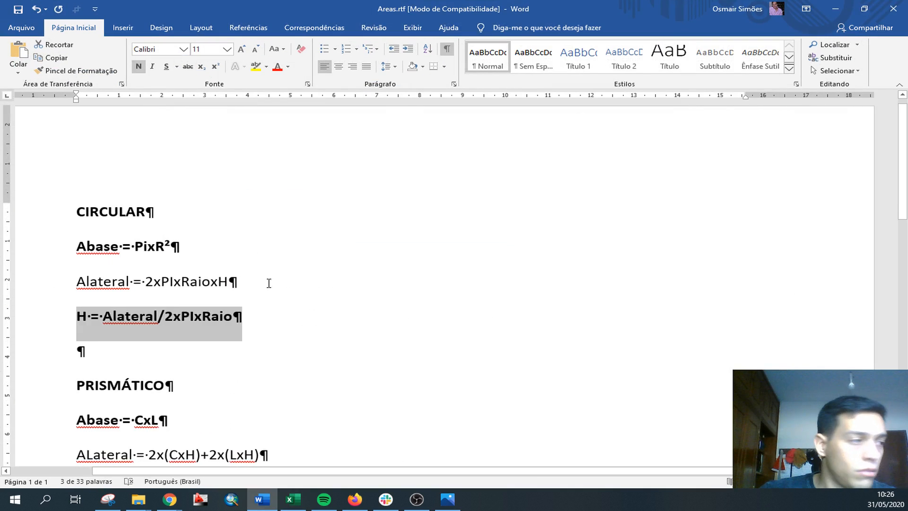
left_click(228, 280)
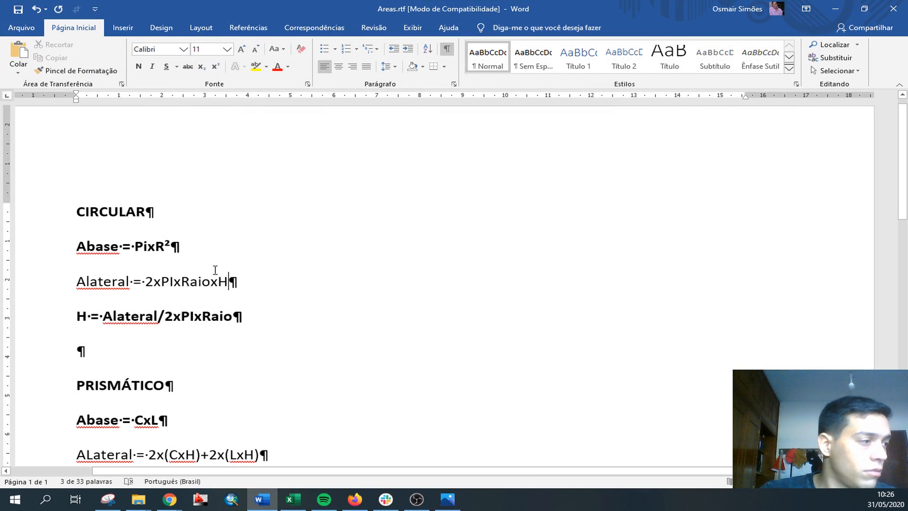
left_click_drag(76, 209, 160, 211)
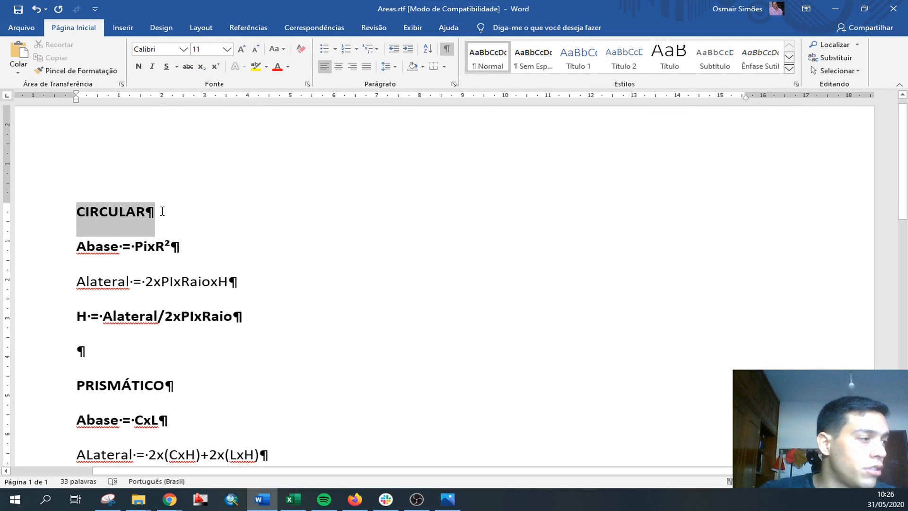
left_click_drag(77, 247, 193, 249)
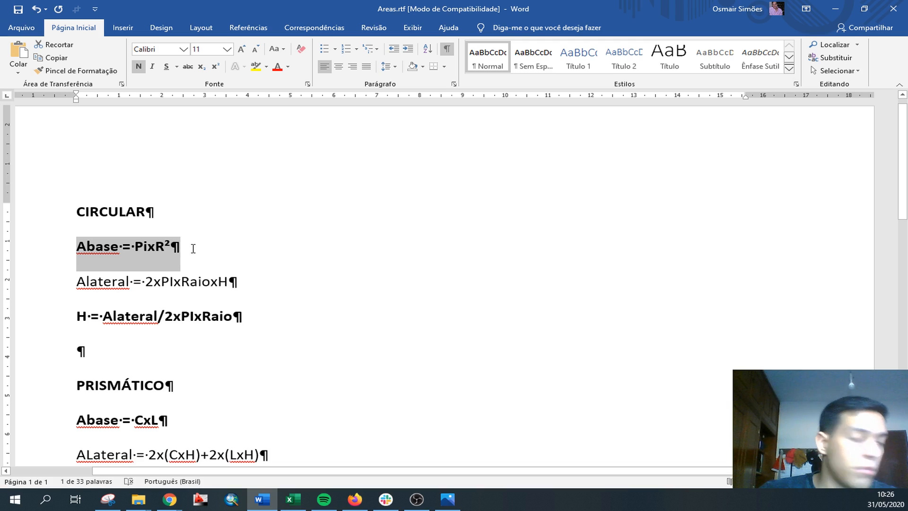
left_click(107, 286)
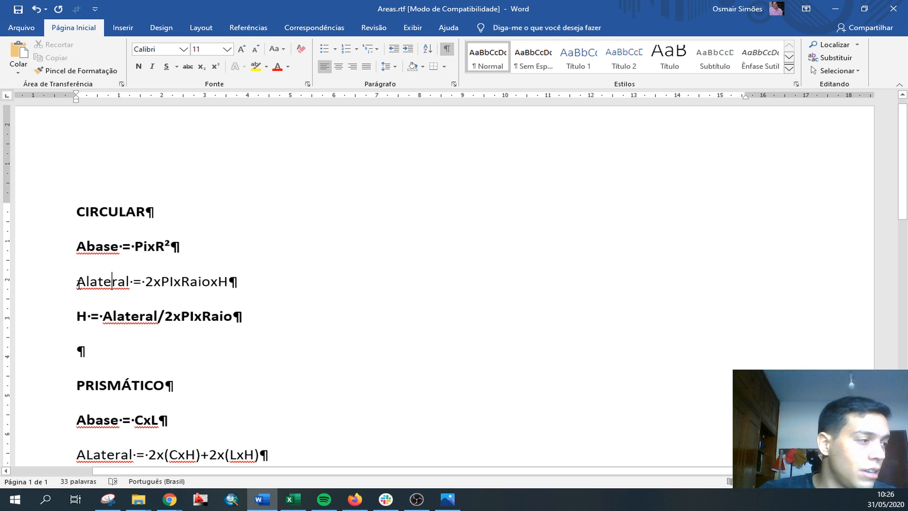
left_click_drag(76, 283, 230, 286)
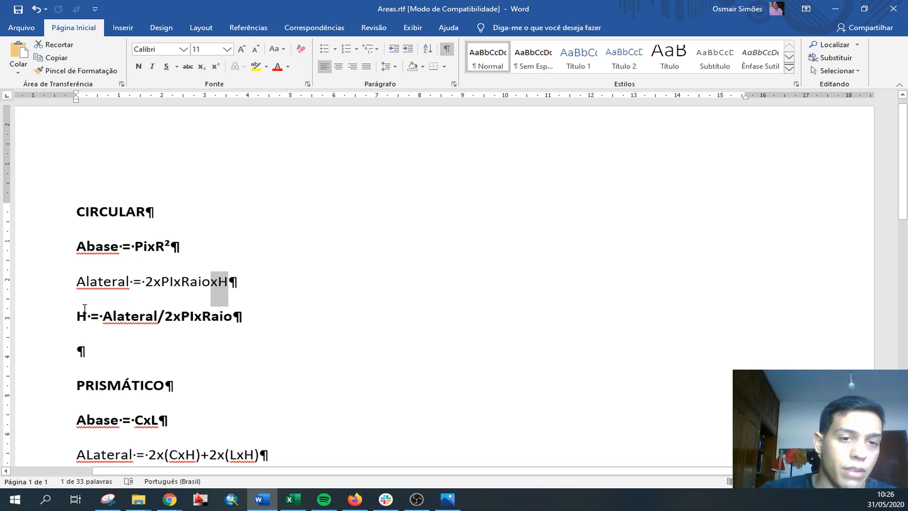
left_click_drag(75, 314, 233, 326)
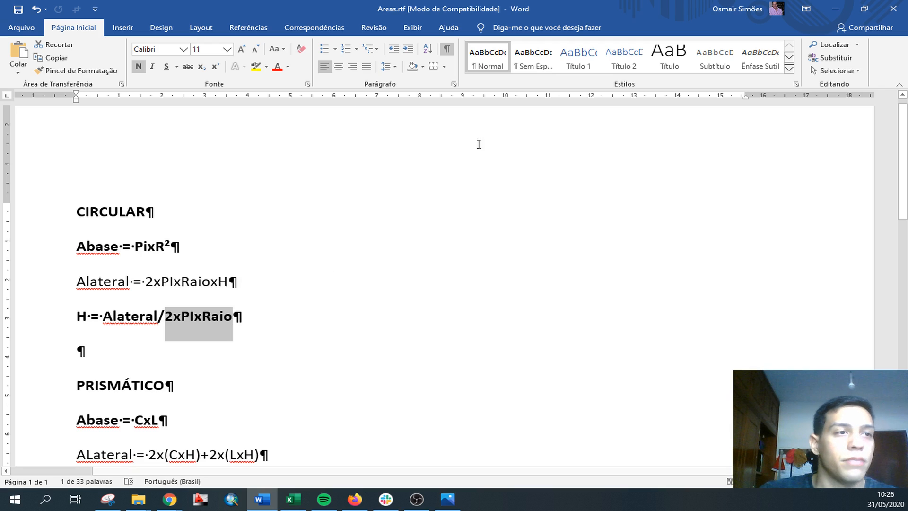
left_click(835, 9)
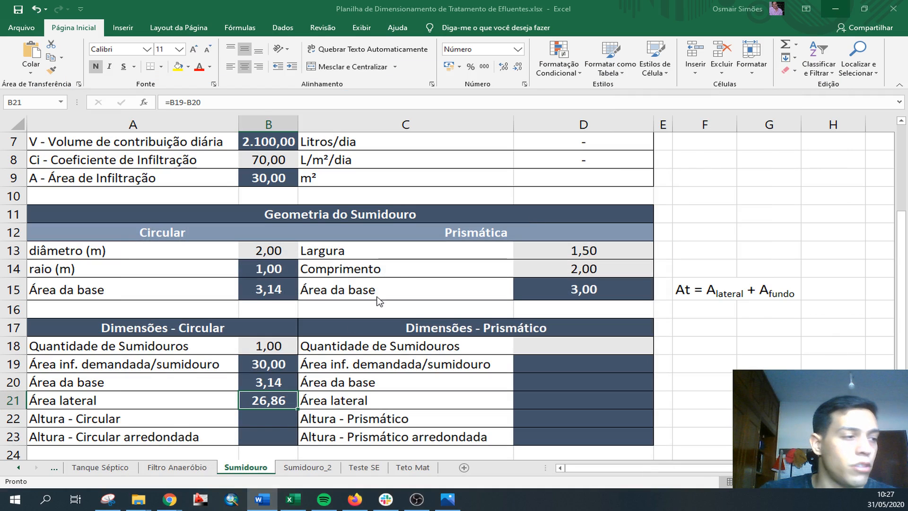
Calculate the circular sumidouro's height in B22 with =B21/(2*PI()*B14)
left_click(270, 421)
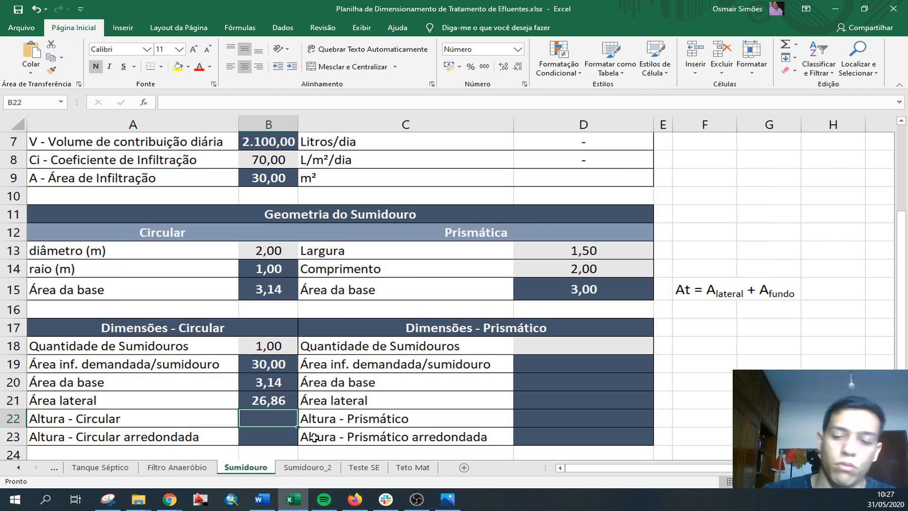
type("=")
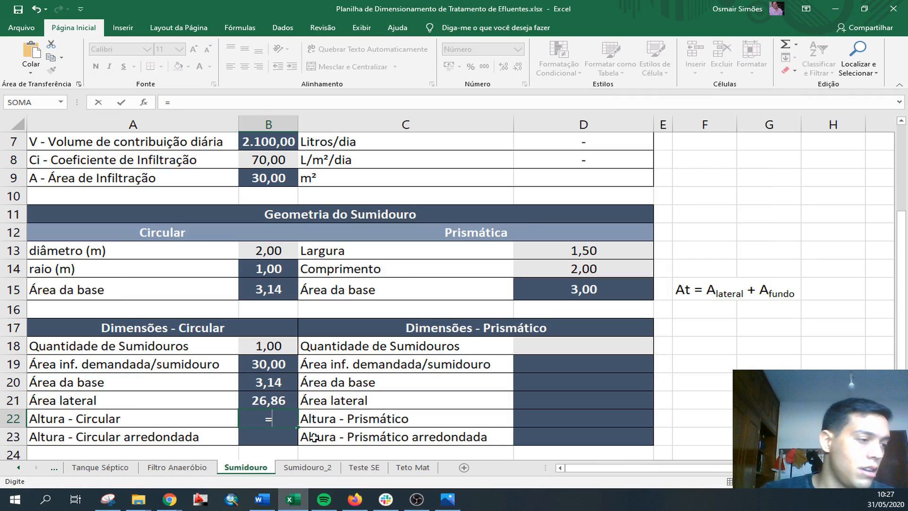
left_click(268, 404)
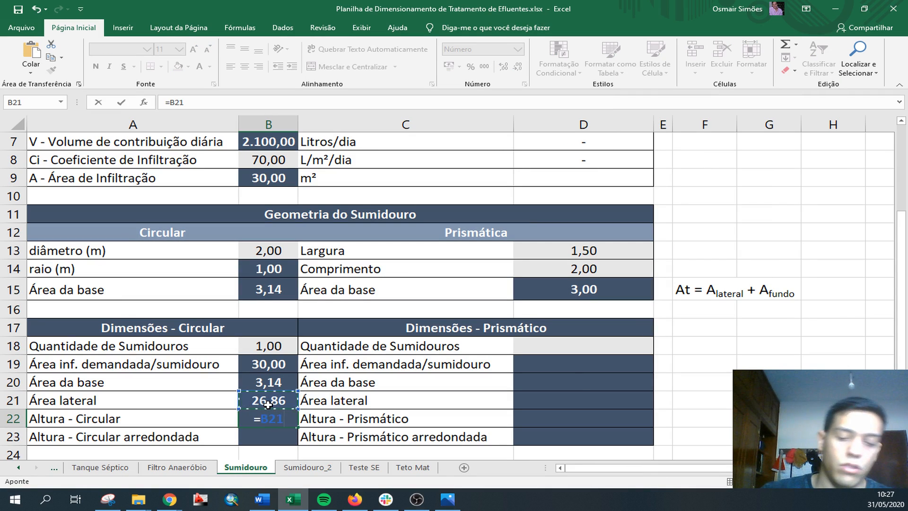
type("/")
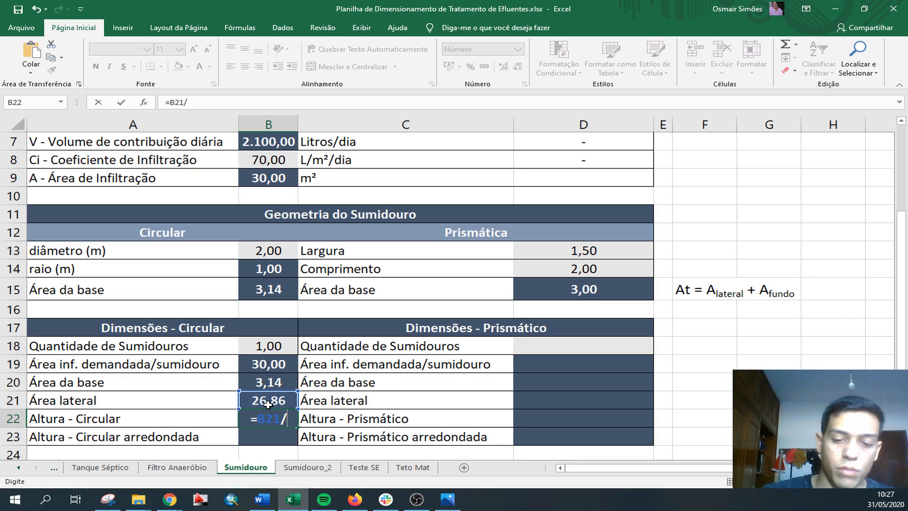
type("(2*")
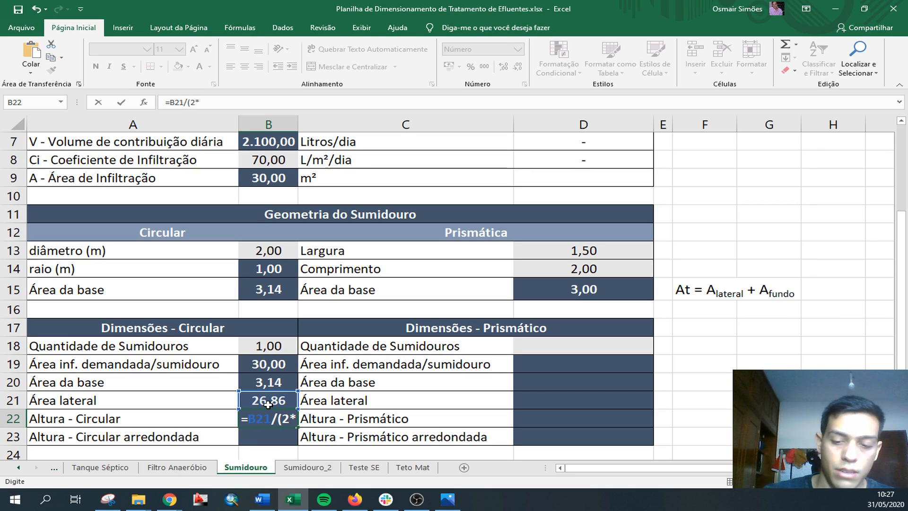
type("pi()")
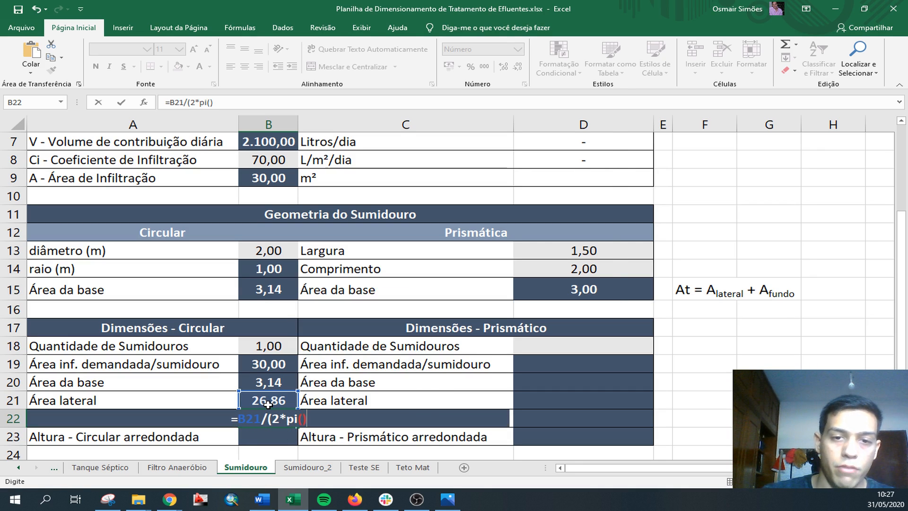
type("*")
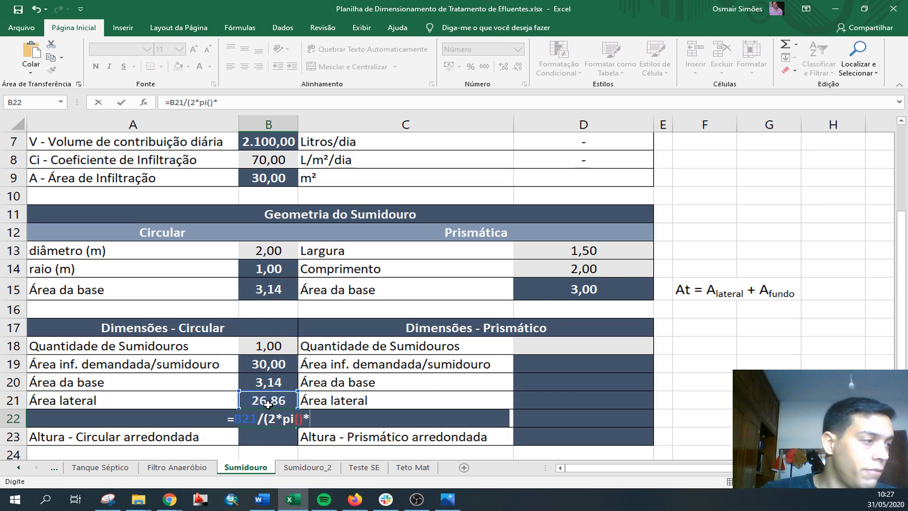
left_click(261, 272)
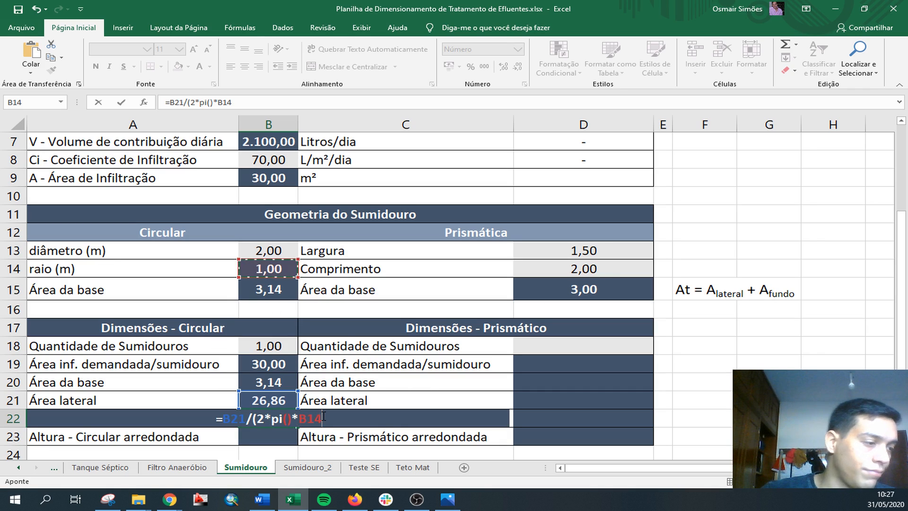
type(")")
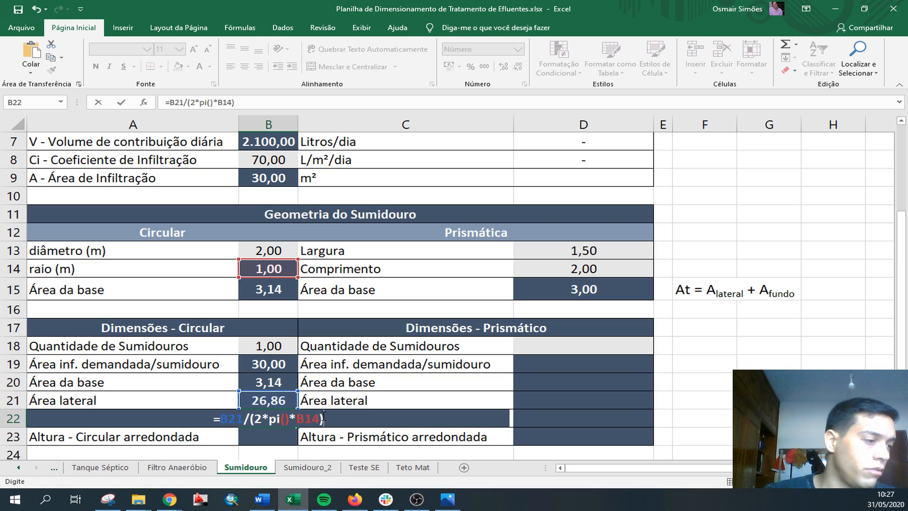
key("Return")
key("Up")
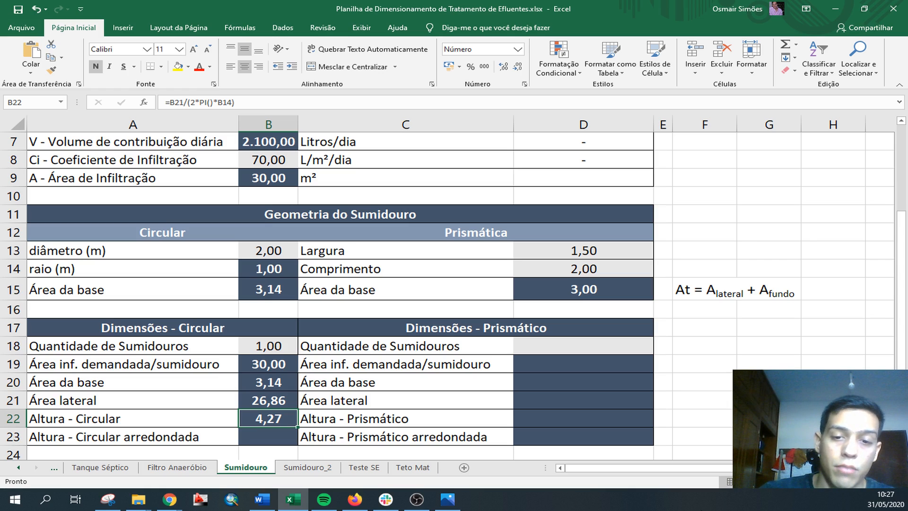
Switch to Photos, examine the inlet pipe, brick walls and gravel layer in TAR_Post006_Sumidouro_01.png at a larger size, and return to Excel
left_click(455, 505)
key("Left")
key("Left")
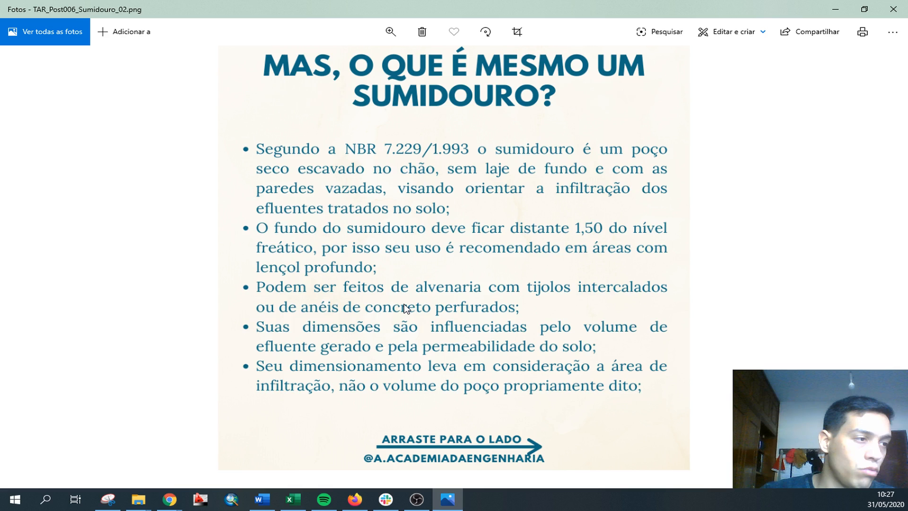
scroll(443, 197, "up", 2)
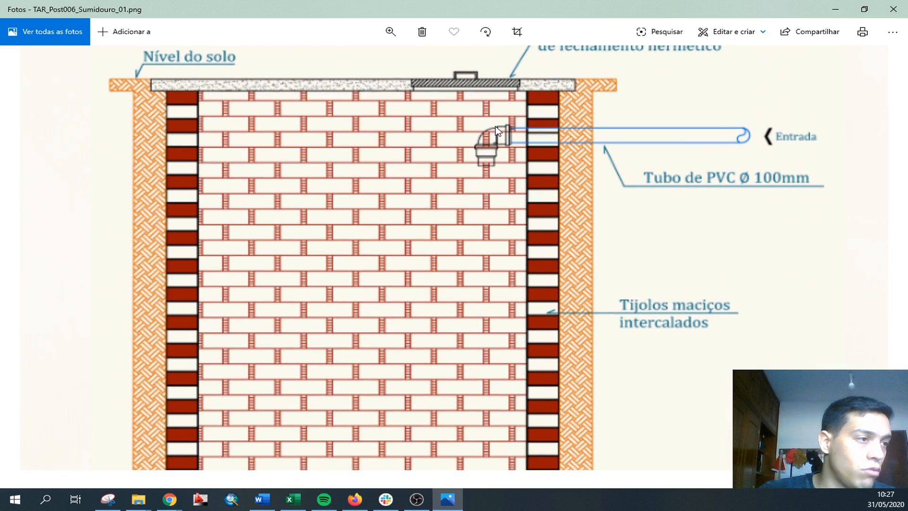
scroll(487, 156, "down", 2)
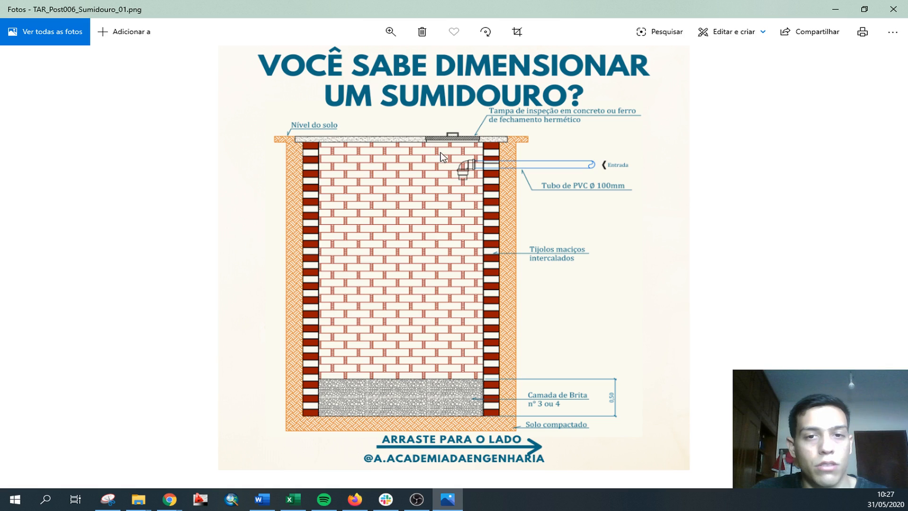
scroll(460, 172, "up", 2)
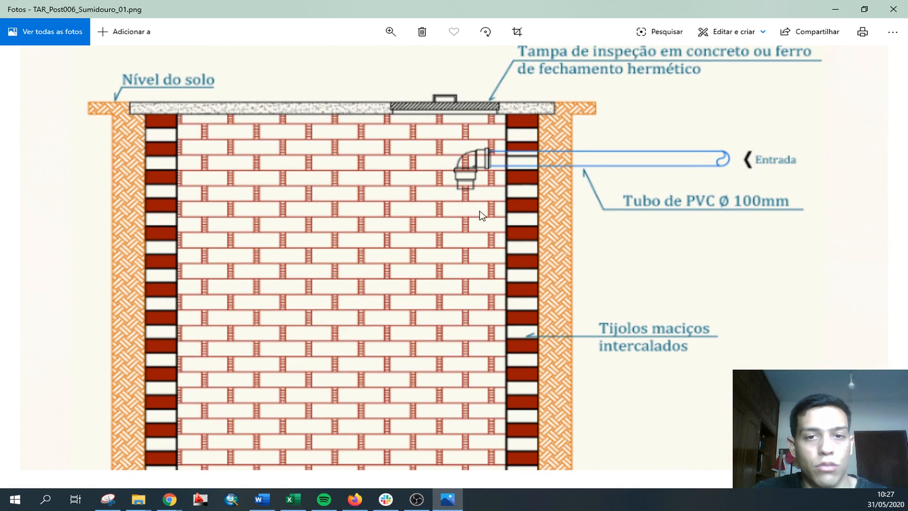
left_click_drag(464, 234, 442, 103)
left_click_drag(436, 251, 429, 177)
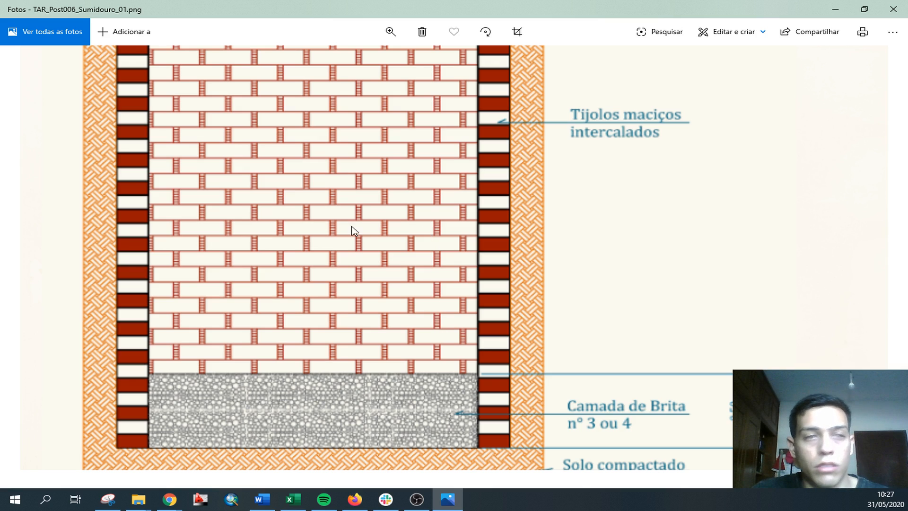
left_click(832, 6)
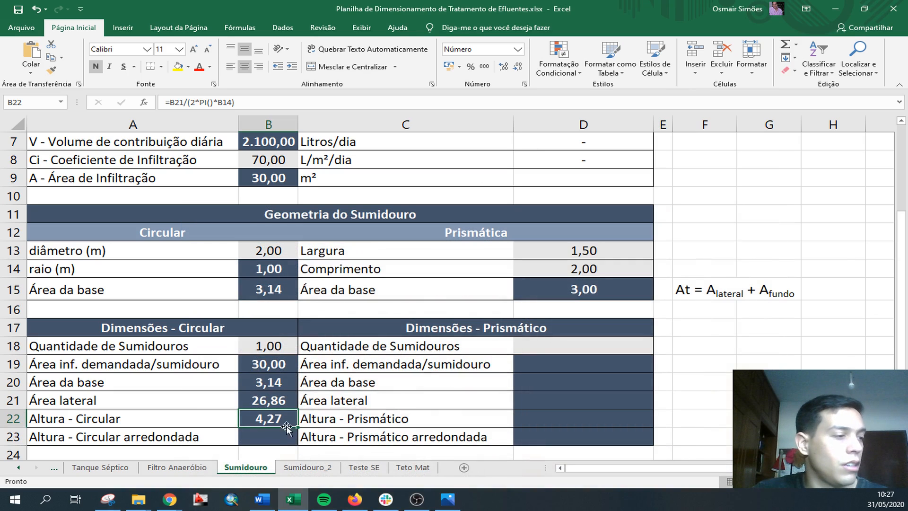
Round the circular sumidouro's height up to a multiple of 0,05 in B23 with =TETO.MAT(B22;0,05)
left_click(269, 438)
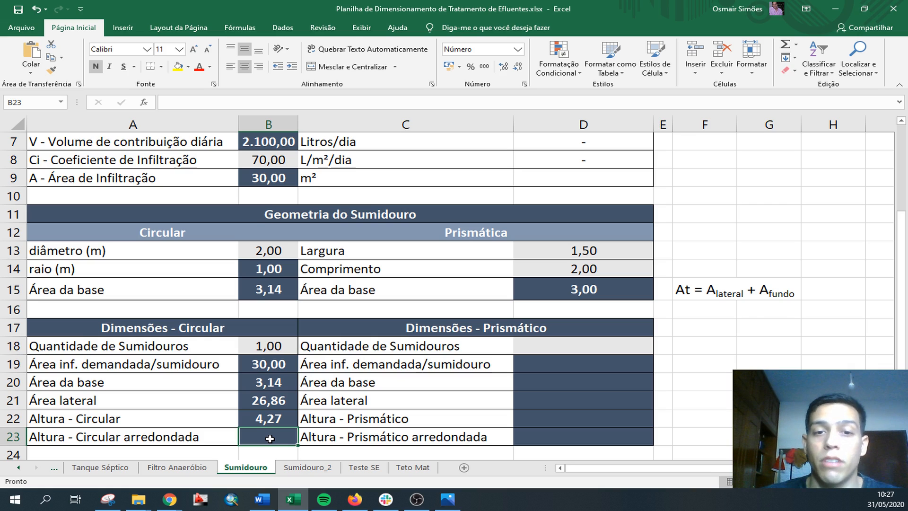
type("=")
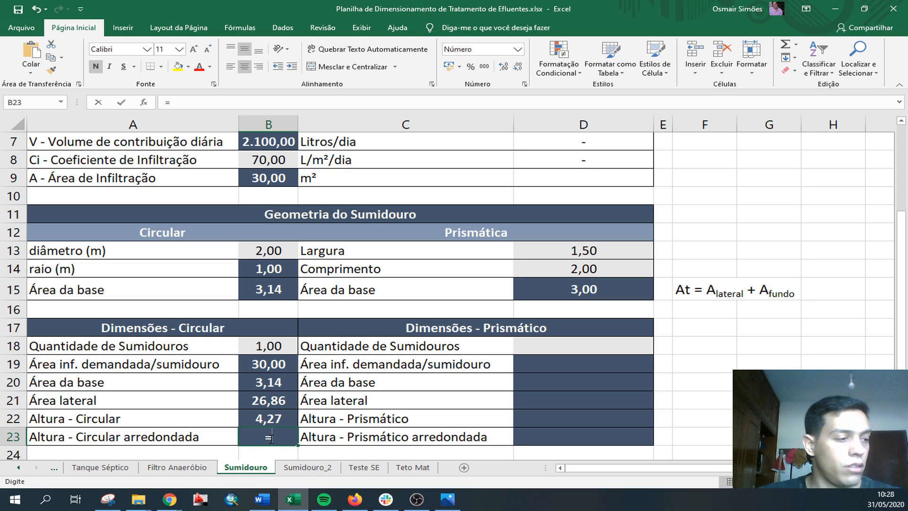
type("teto.")
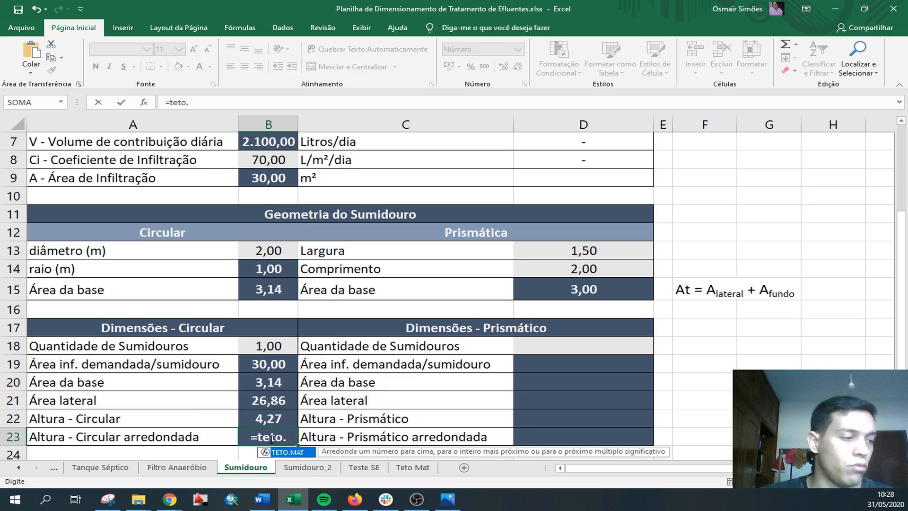
key("Tab")
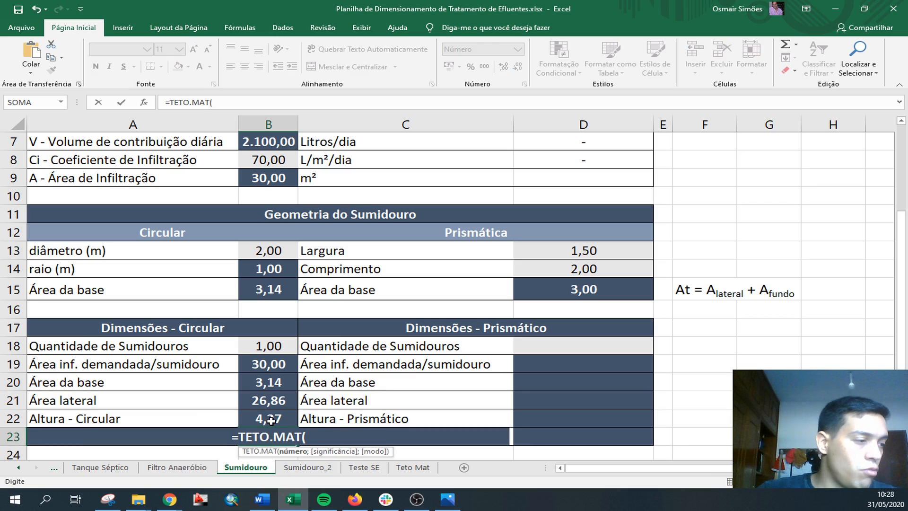
left_click(271, 420)
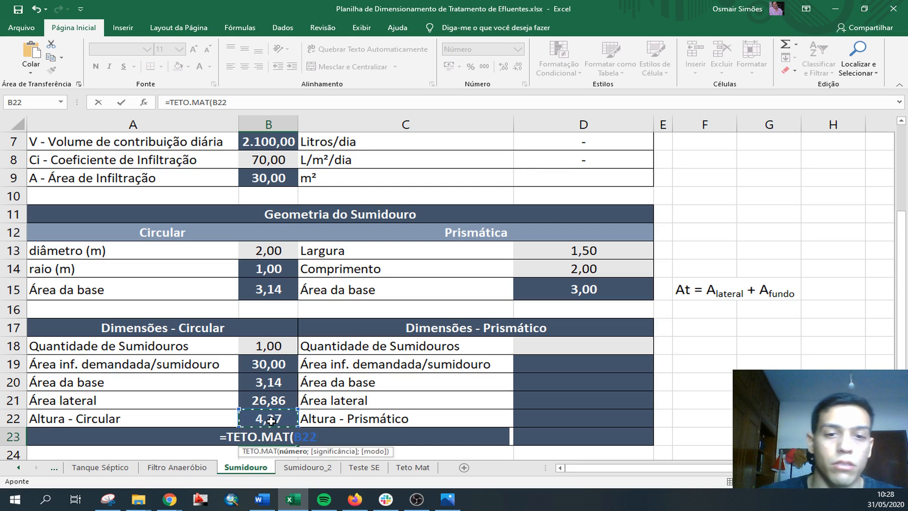
type(";0")
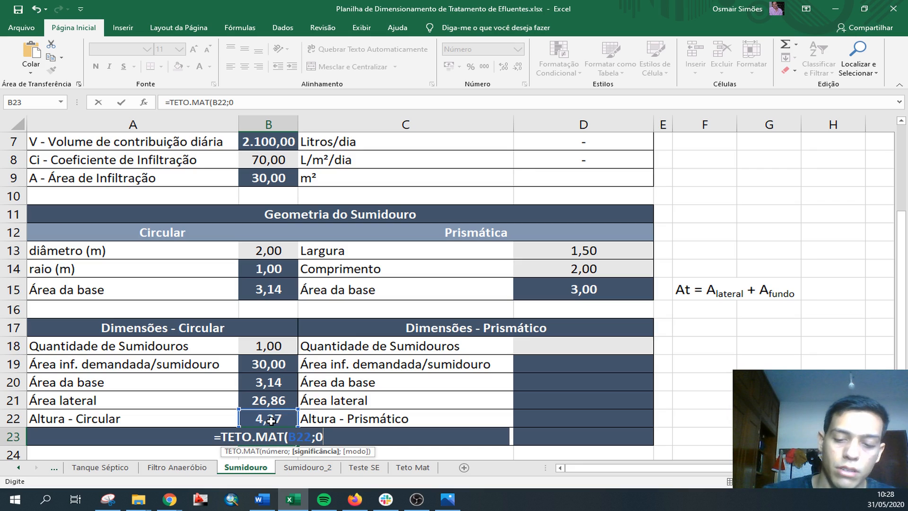
type(",05)")
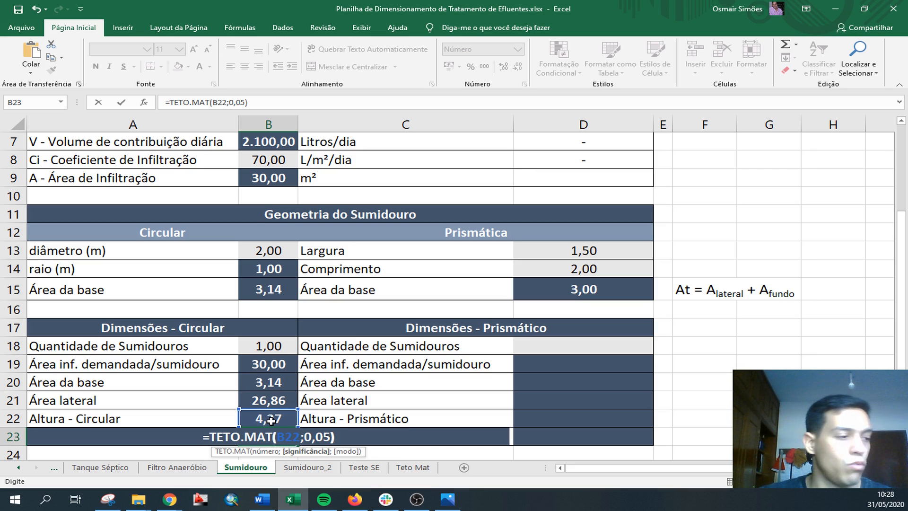
key("ctrl+Return")
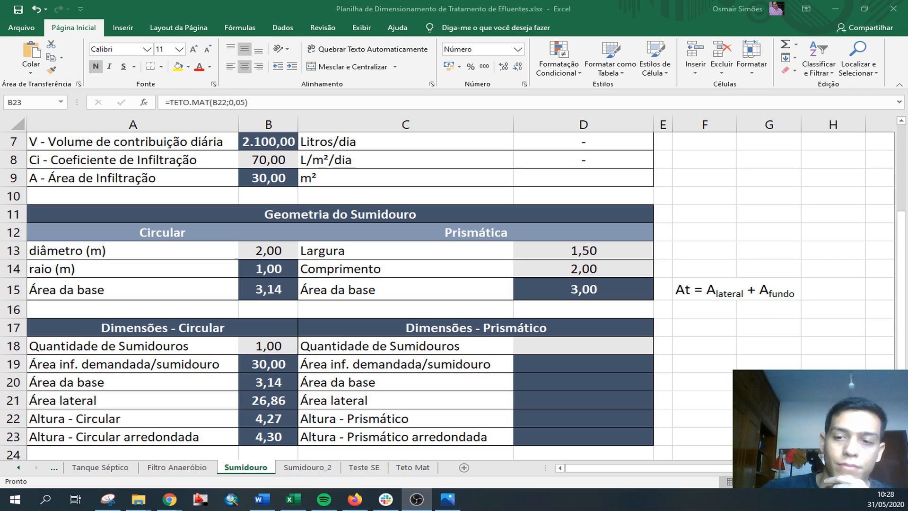
Set the prismatic sumidouro quantity in D18 to 1 and calculate the demanded infiltration area per sumidouro in D19 with =B9/D18
left_click(571, 345)
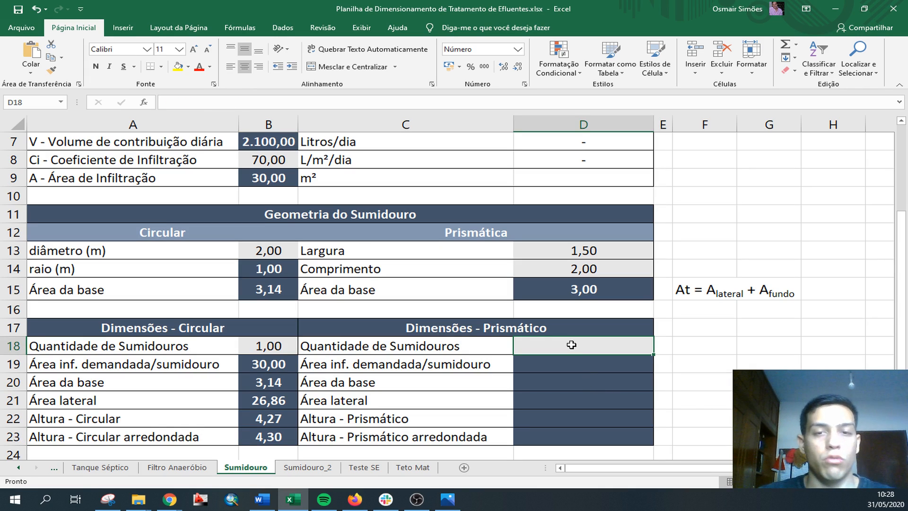
type("1")
key("Return")
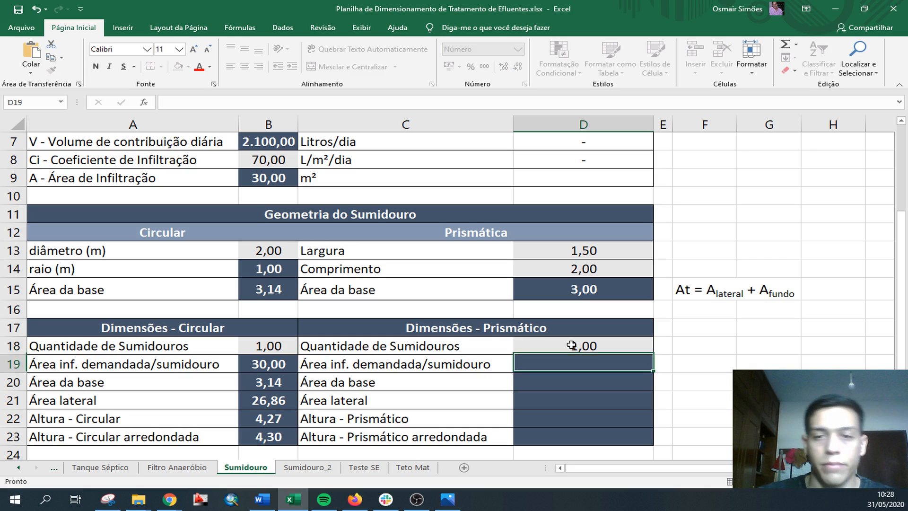
type("=")
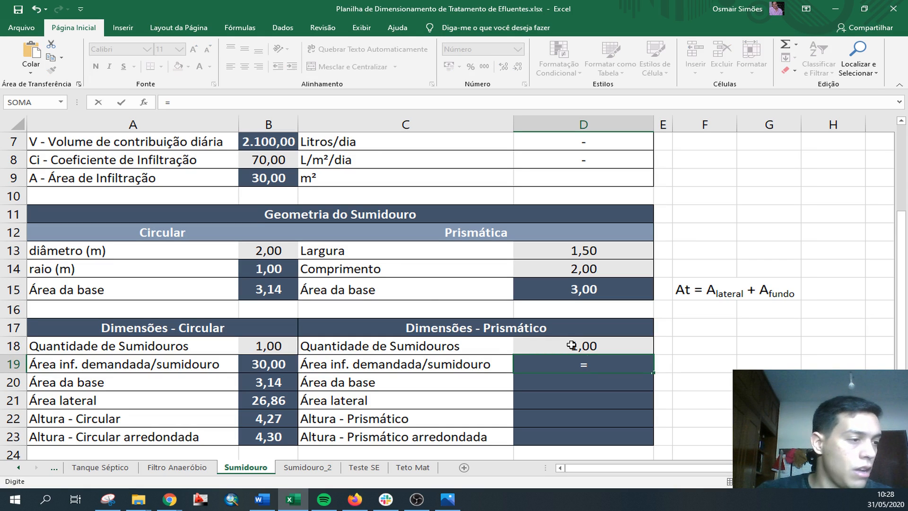
left_click(270, 180)
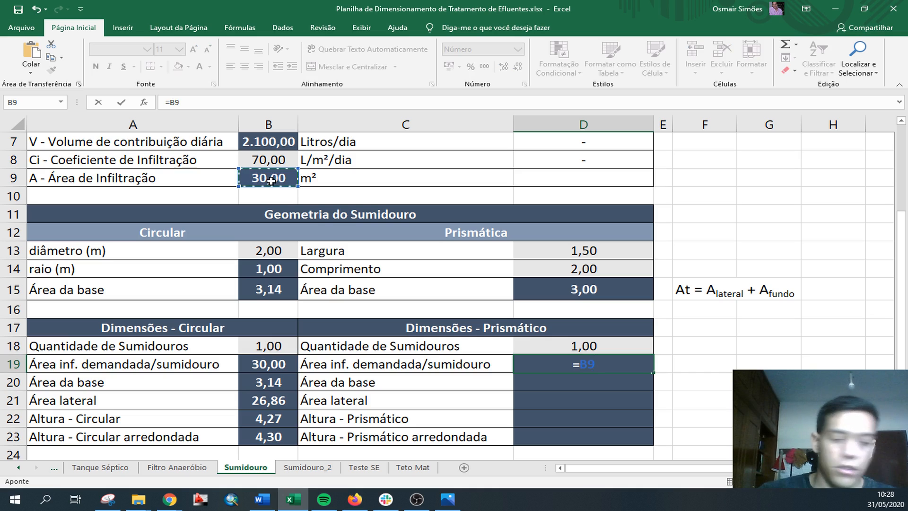
type("/")
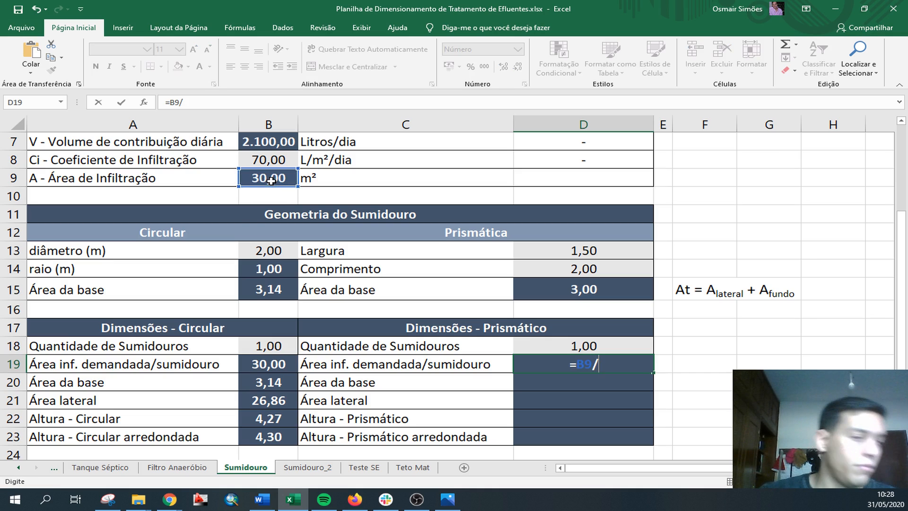
left_click(588, 345)
key("Return")
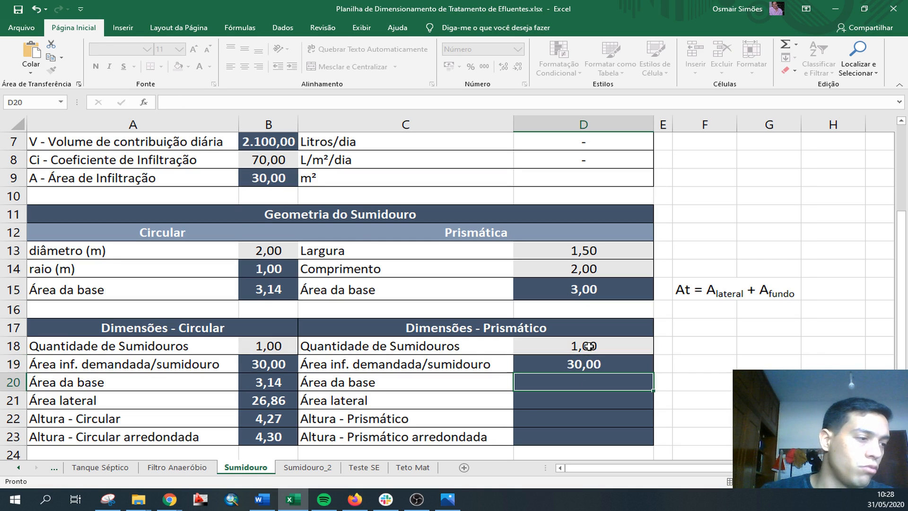
Link the prismatic base area in D20 with =D15 and calculate its lateral area in D21 with =D19-D20
type("=")
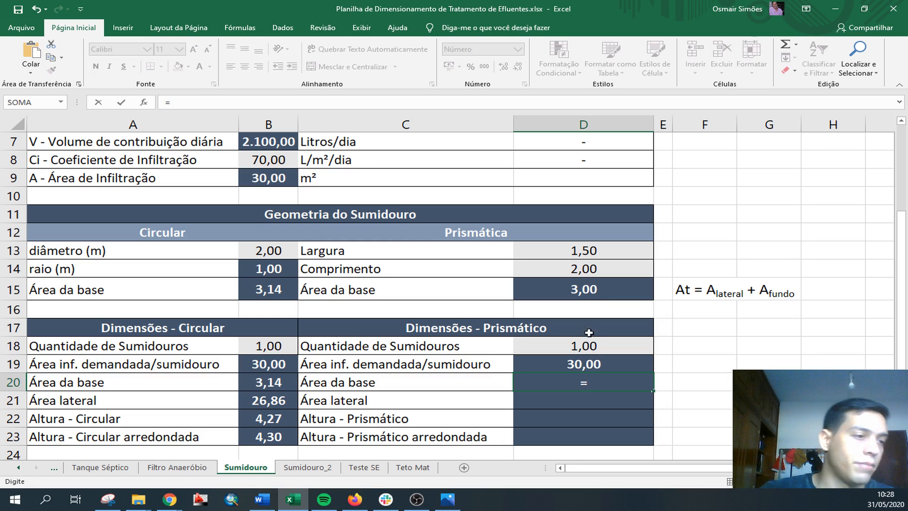
left_click(587, 296)
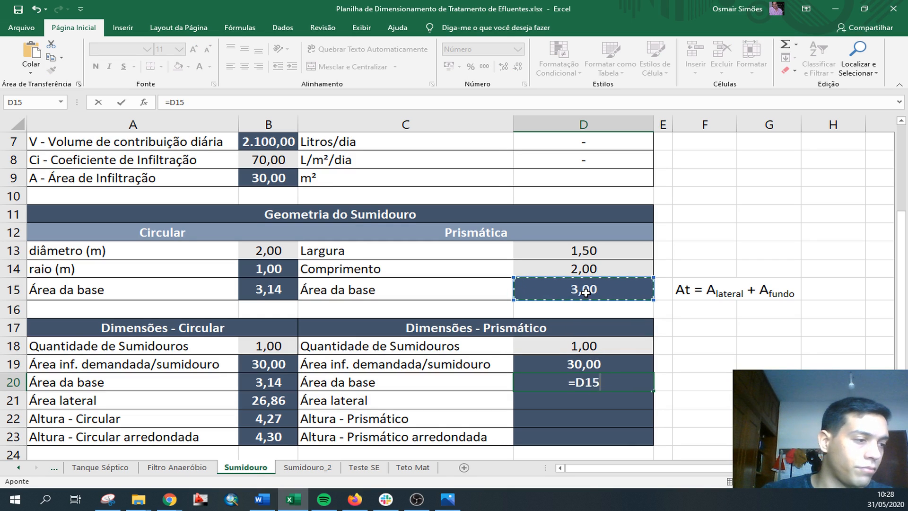
key("Return")
type("=")
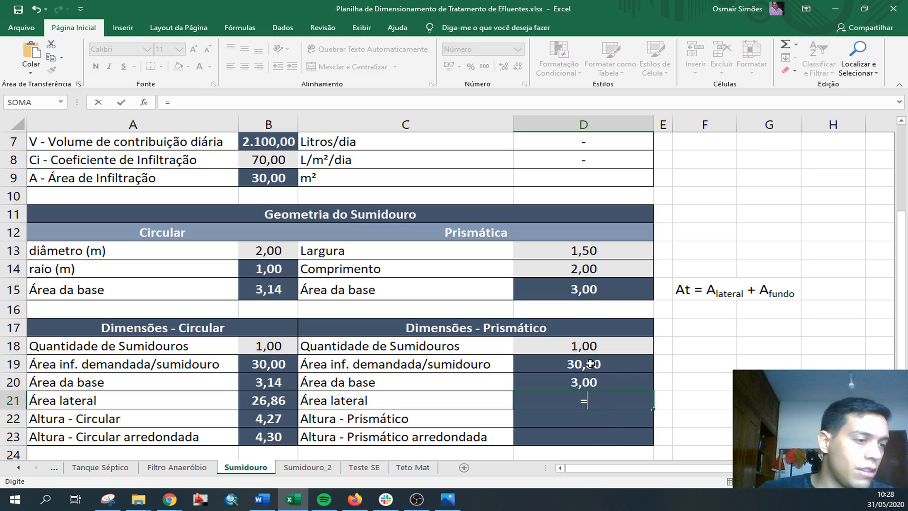
left_click(590, 363)
type("-")
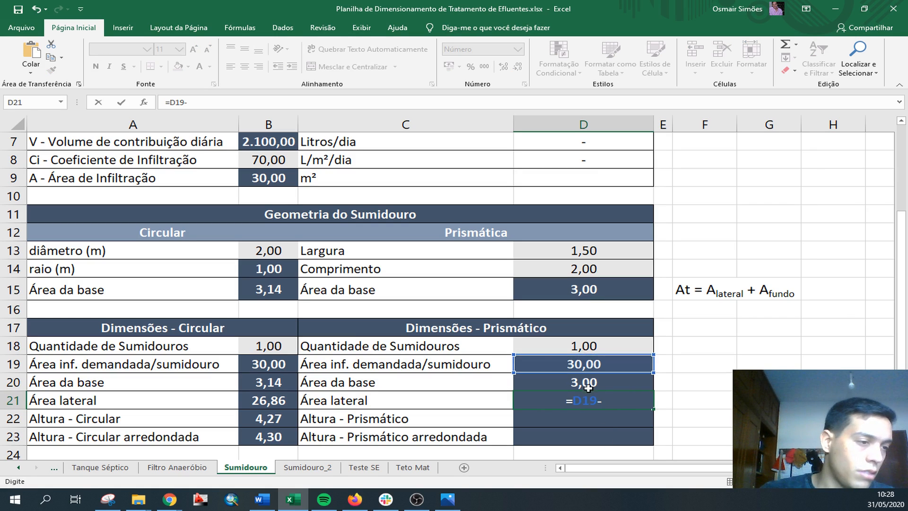
left_click(588, 383)
key("Return")
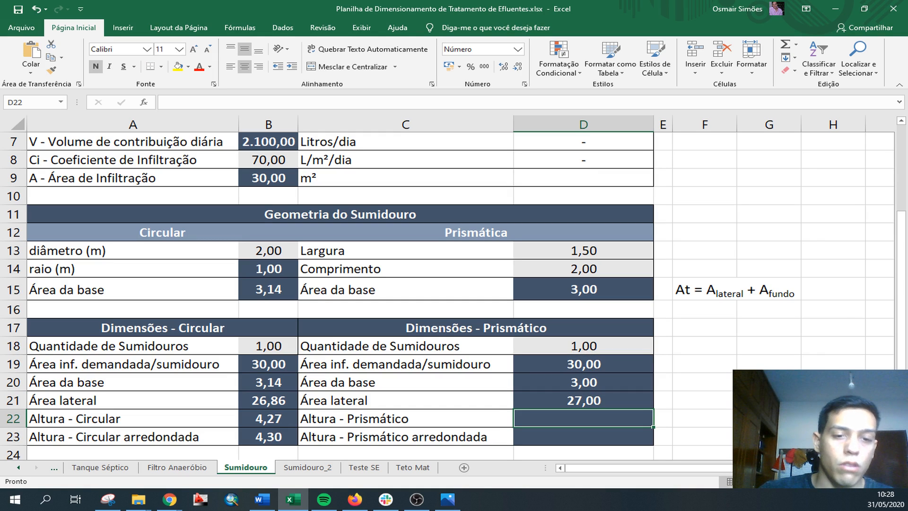
Switch to Areas.rtf in Word, examine the prismatic formulas for base area, lateral area and height H, and return to Excel
key("alt+Tab")
scroll(337, 251, "down", 3)
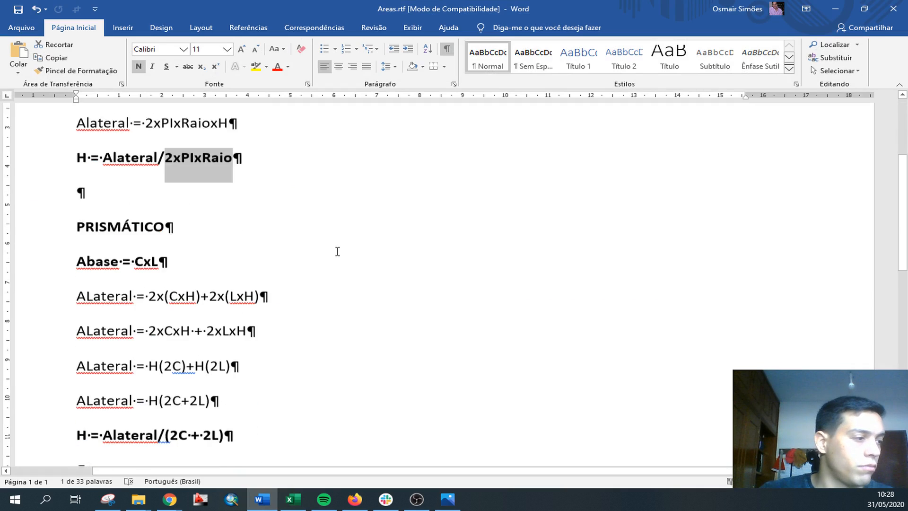
scroll(337, 252, "down", 1)
left_click_drag(74, 197, 189, 198)
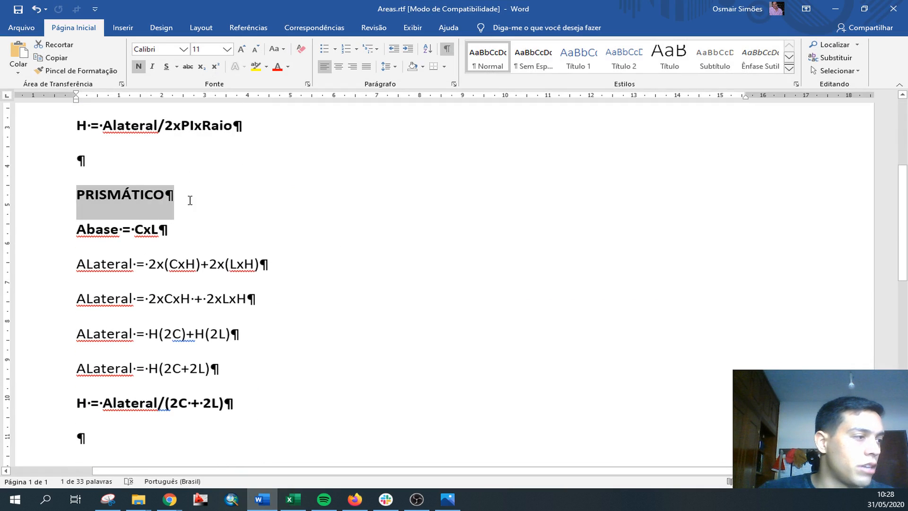
left_click_drag(76, 231, 188, 235)
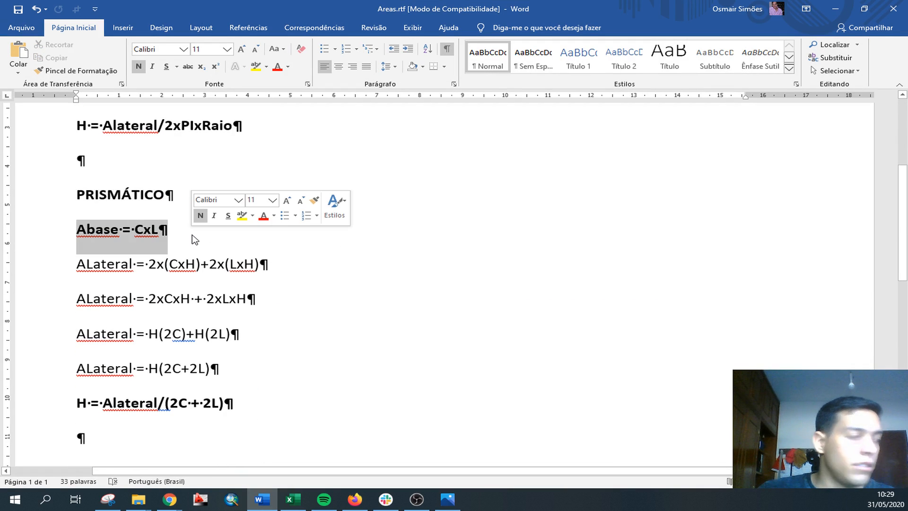
left_click(78, 264)
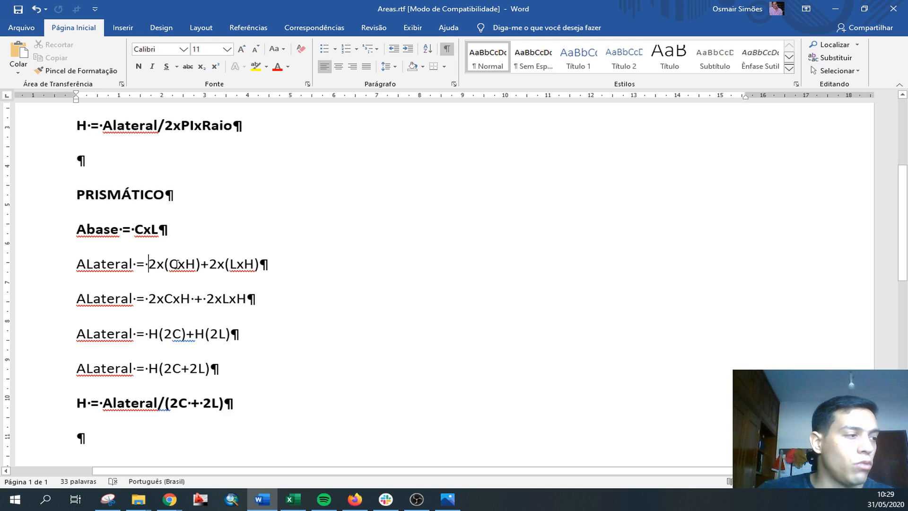
left_click_drag(170, 264, 256, 269)
left_click(217, 269)
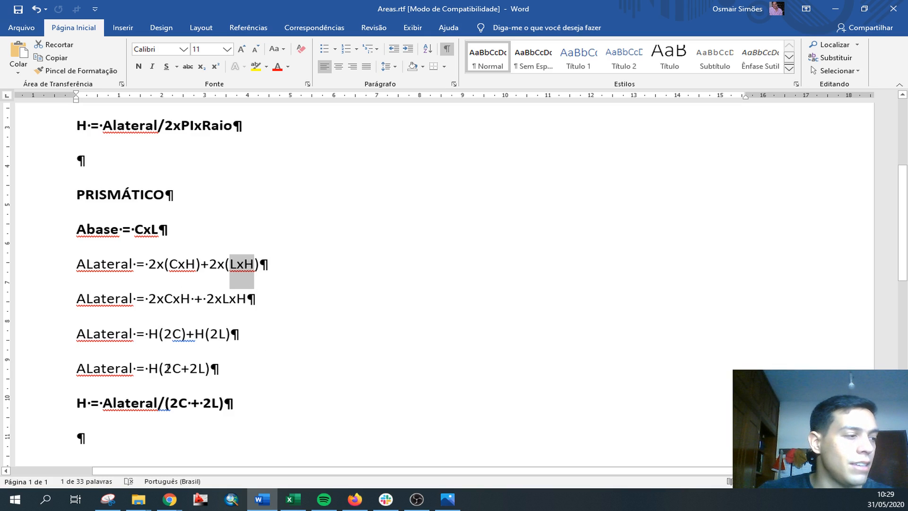
left_click(152, 368)
left_click_drag(169, 368, 213, 368)
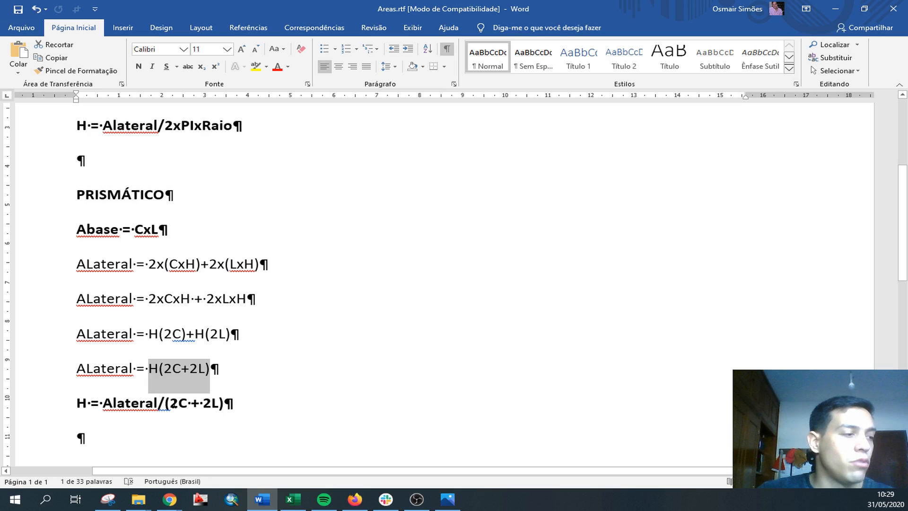
left_click(840, 9)
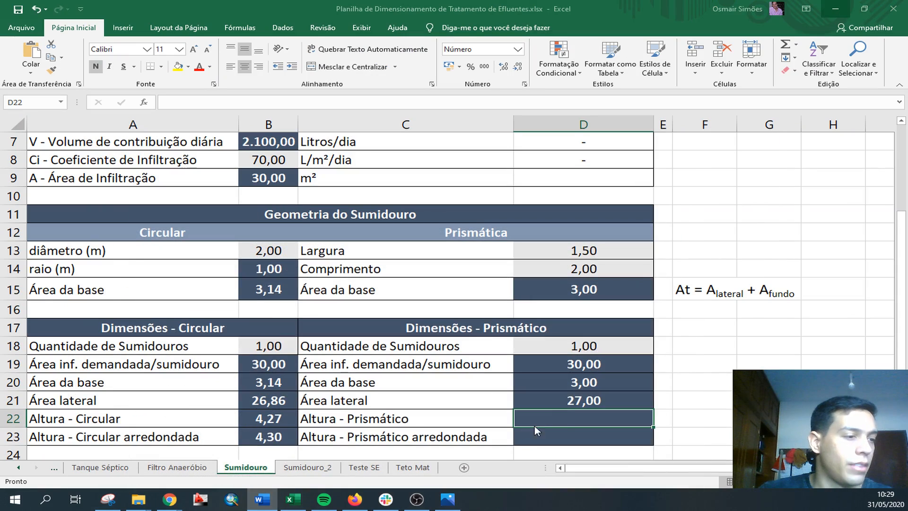
Calculate the prismatic sumidouro's height in D22 with =D21/(2*D14+2*D13)
type("=")
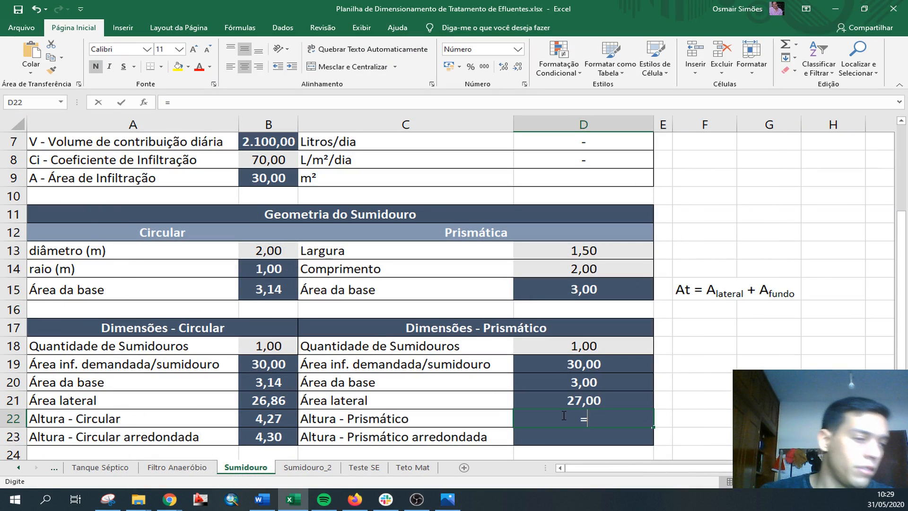
left_click(600, 401)
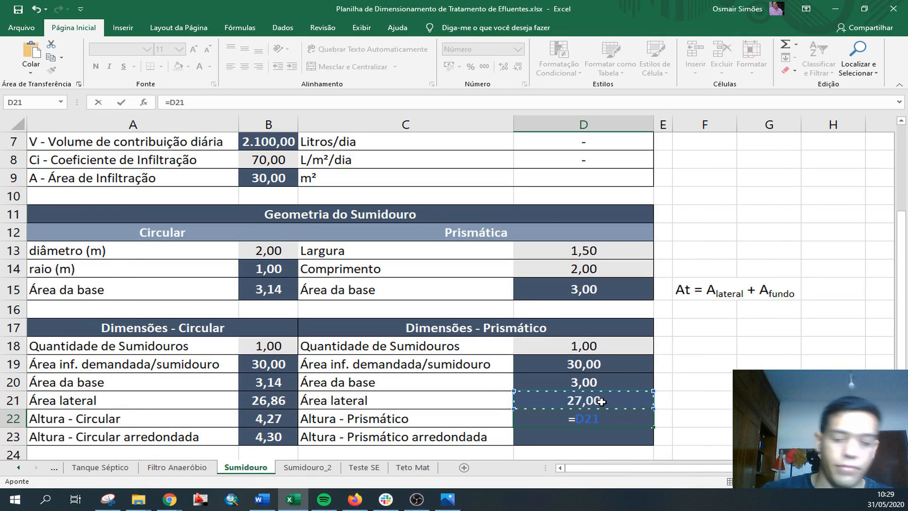
type("/")
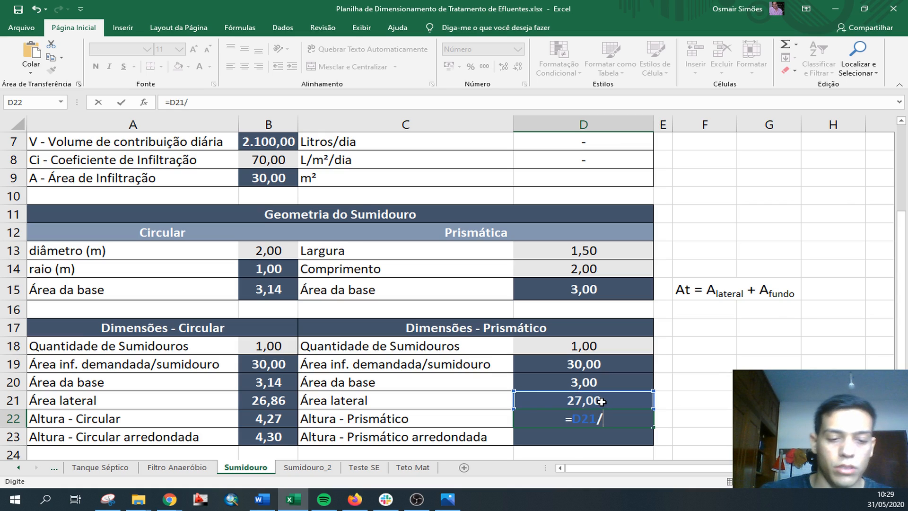
type("(2")
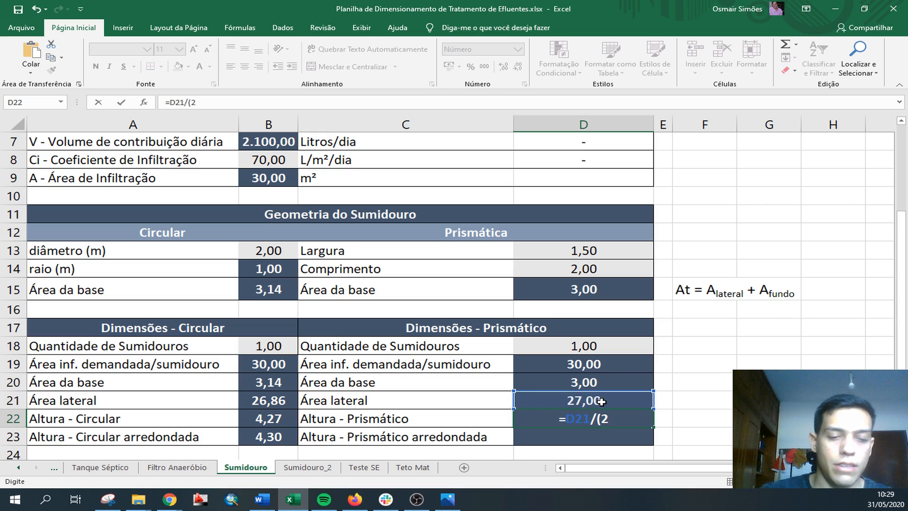
type("*")
left_click(600, 274)
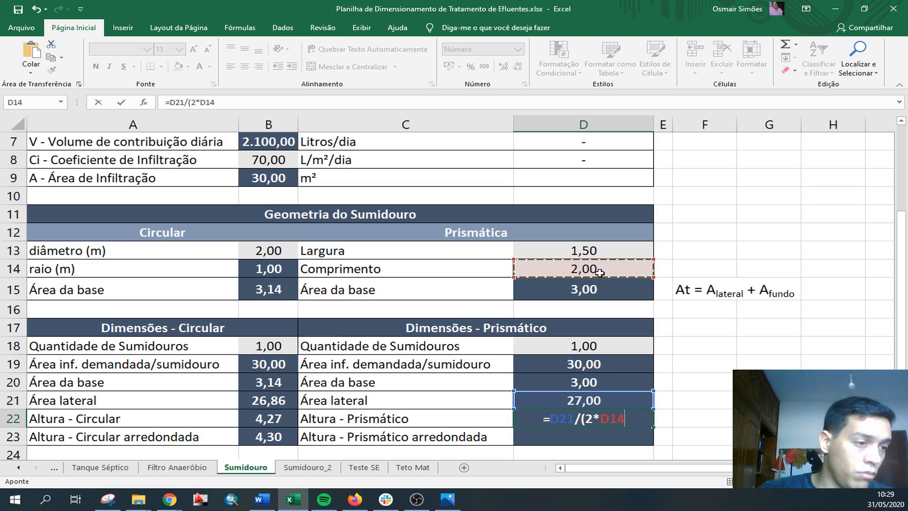
type("+2")
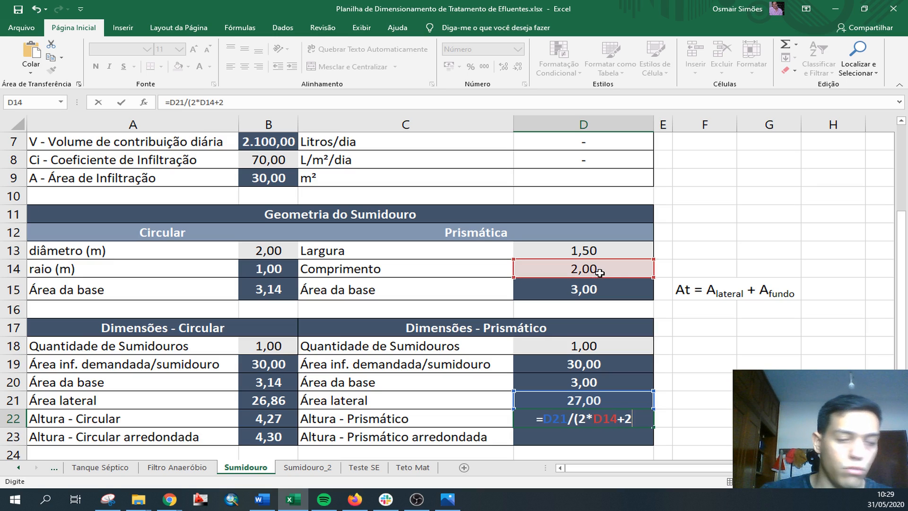
type("*")
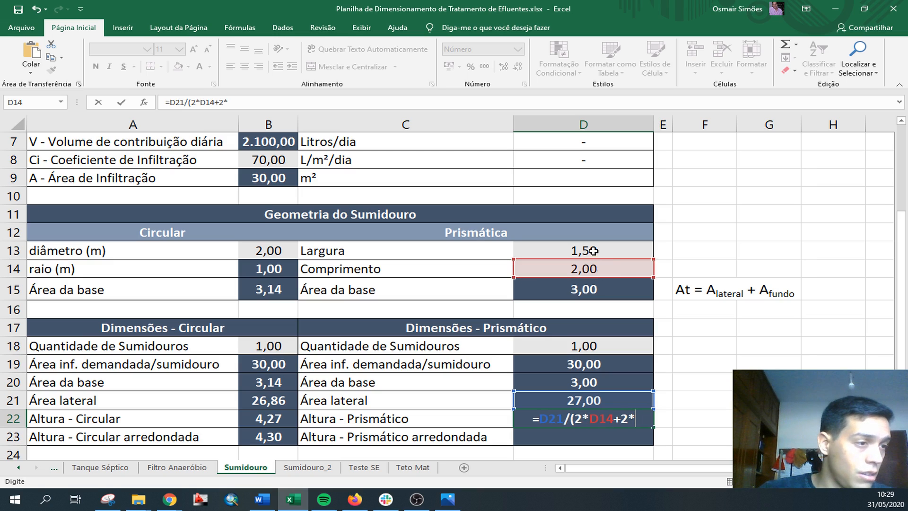
left_click(594, 251)
type(")")
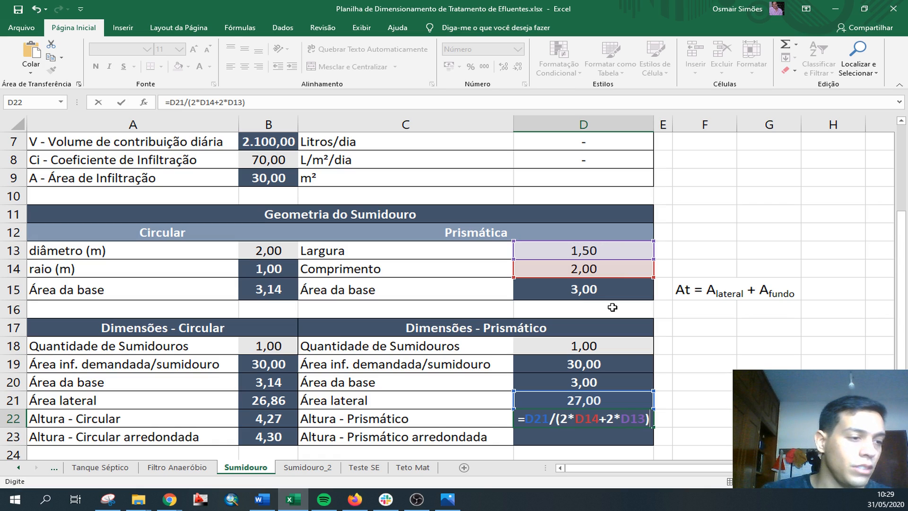
key("ctrl+Return")
key("Down")
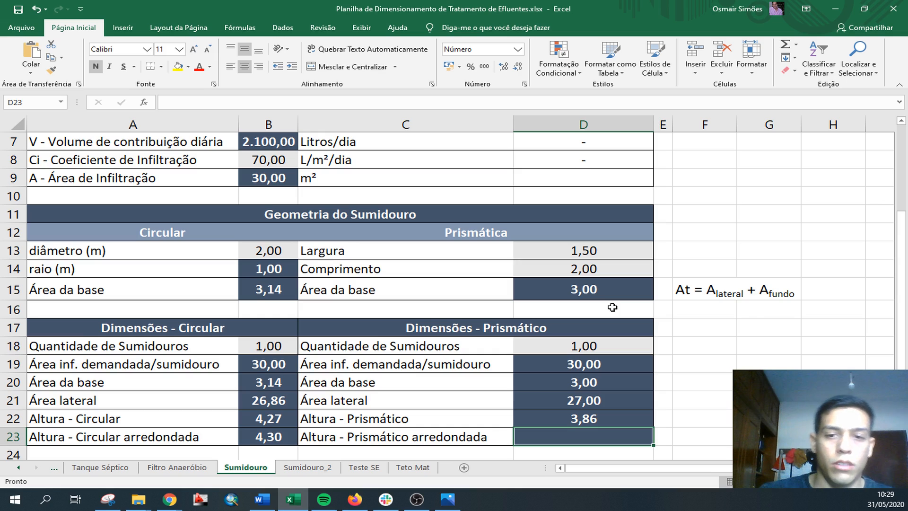
Round the prismatic sumidouro's height up to the next 0,05 multiple in D23 with =TETO.MAT(D22;0,05)
type("=teto.")
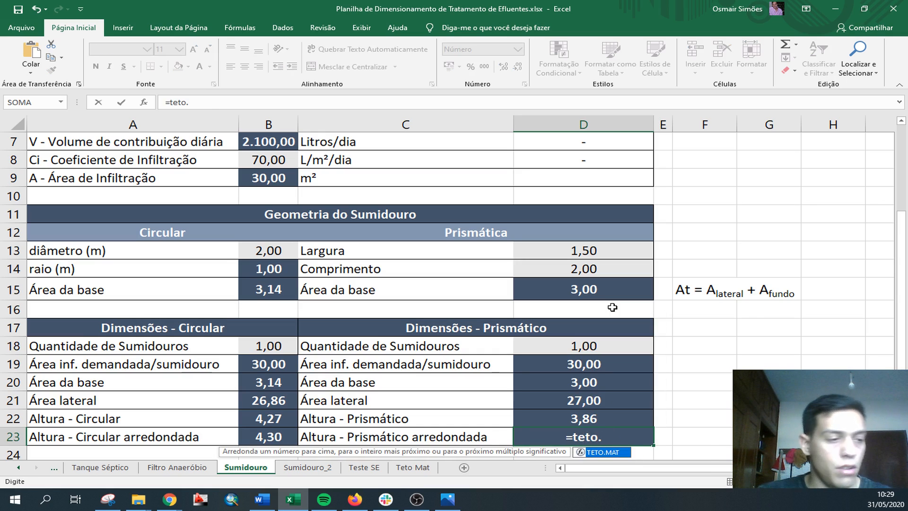
key("Tab")
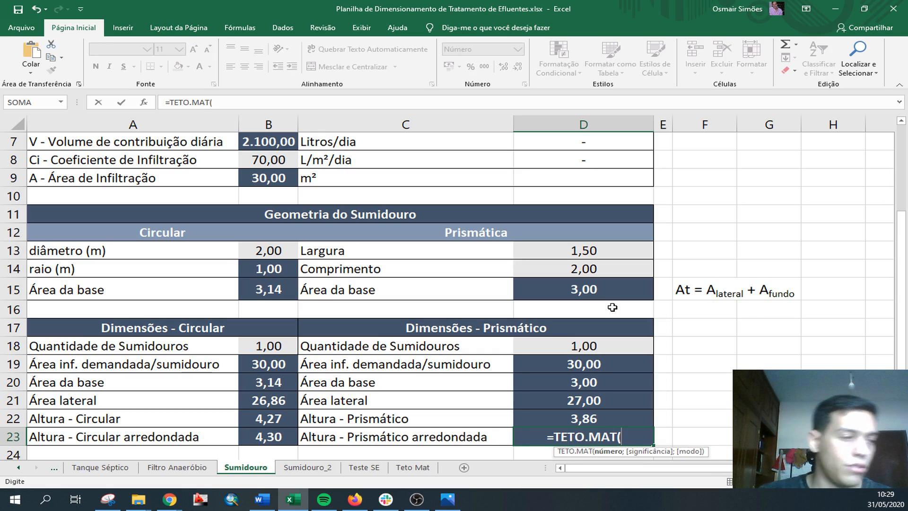
left_click(594, 418)
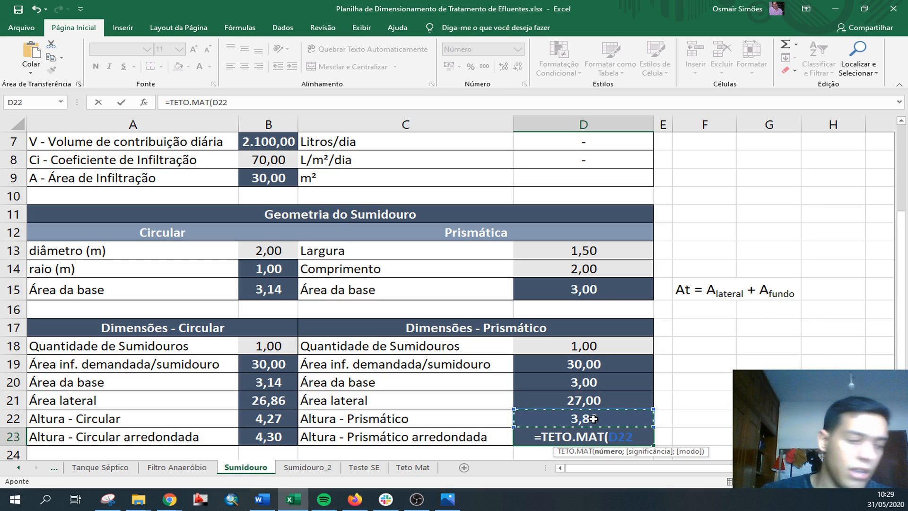
type(";0,05)")
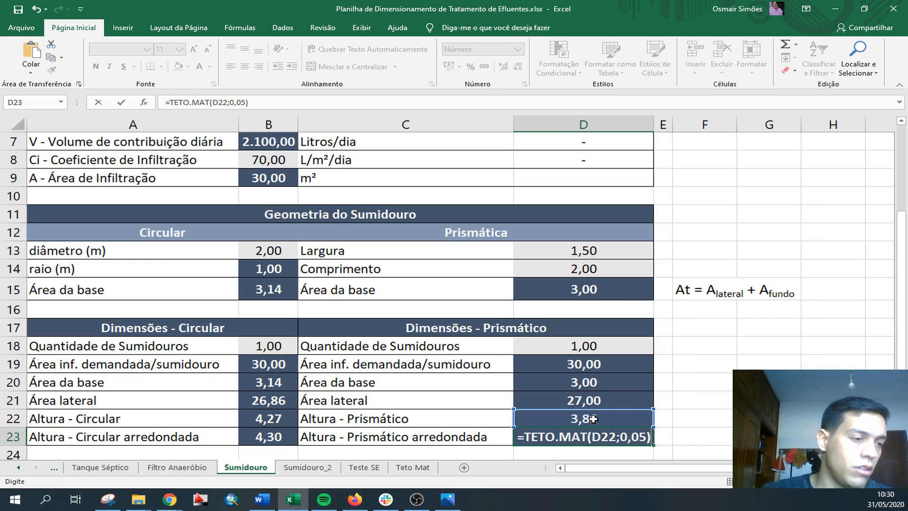
key("Return")
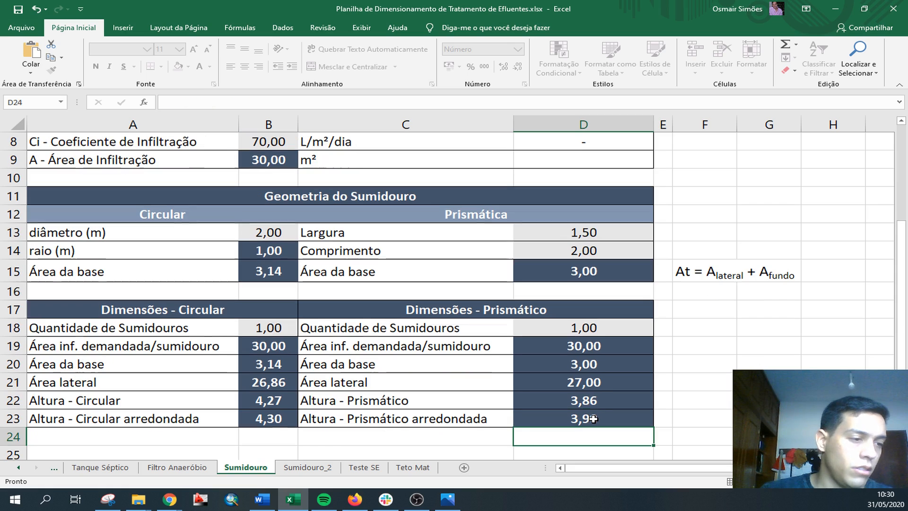
left_click(593, 419)
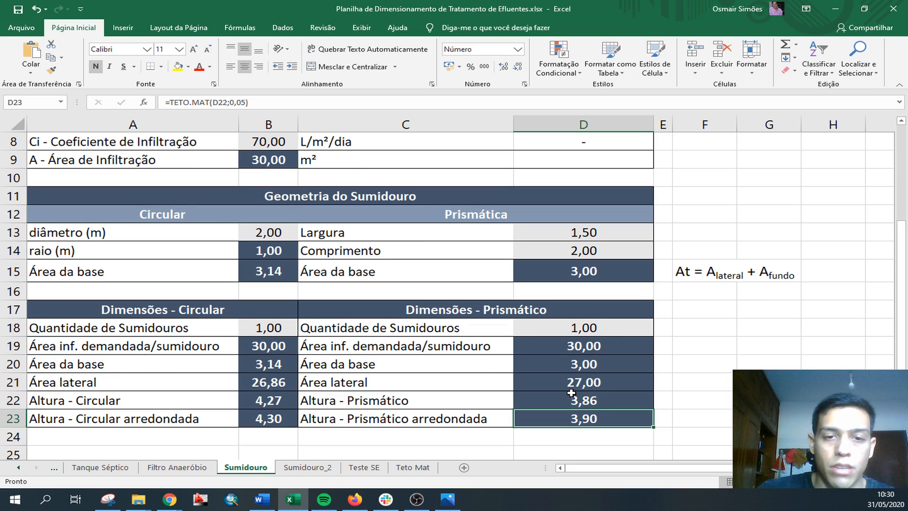
scroll(571, 393, "up", 1)
scroll(571, 392, "down", 1)
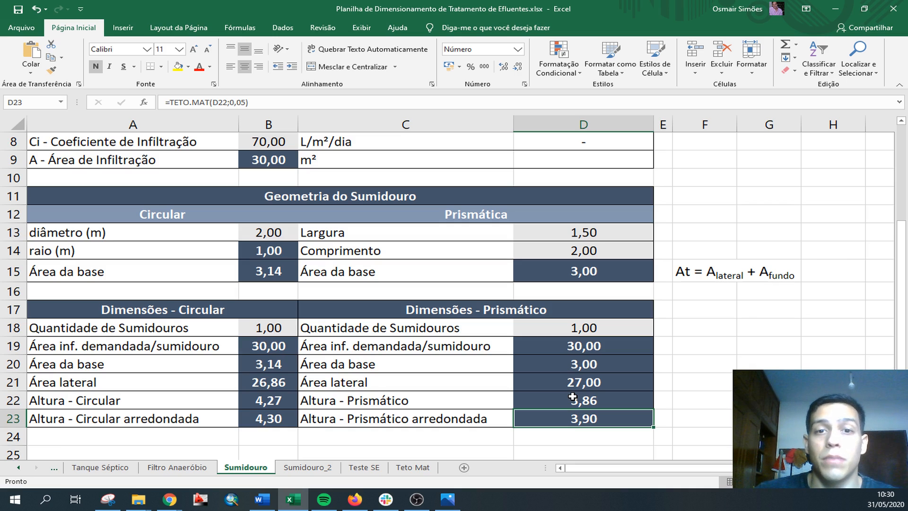
Set the circular sumidouro quantity in B18 to 2
left_click(276, 329)
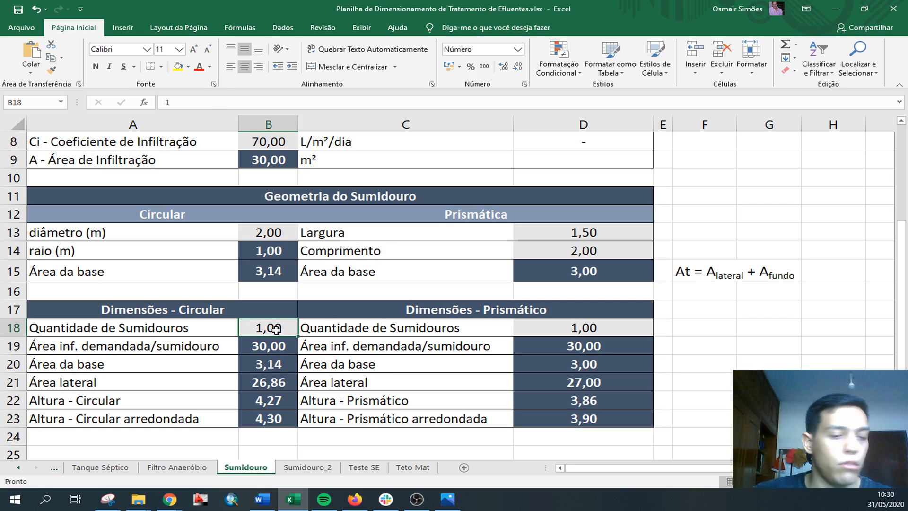
double_click(277, 329)
key("BackSpace")
type("2")
key("Return")
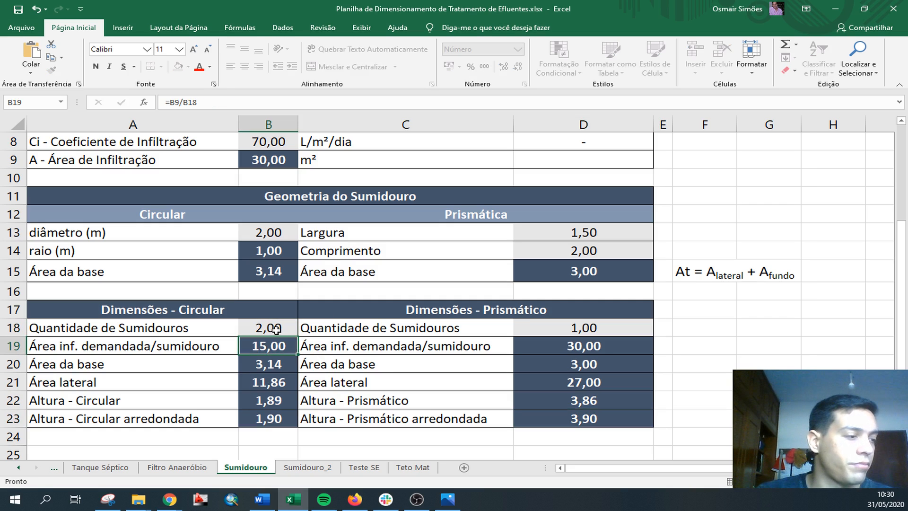
Set the prismatic sumidouro quantity in D18 to 2 and check the rounded heights in B23 and D23
key("Up")
key("Right")
key("Right")
type("2")
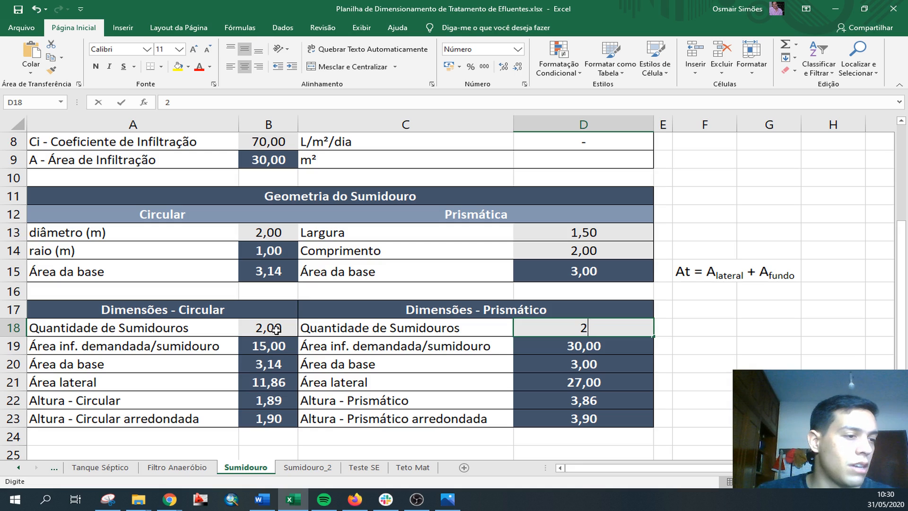
key("Return")
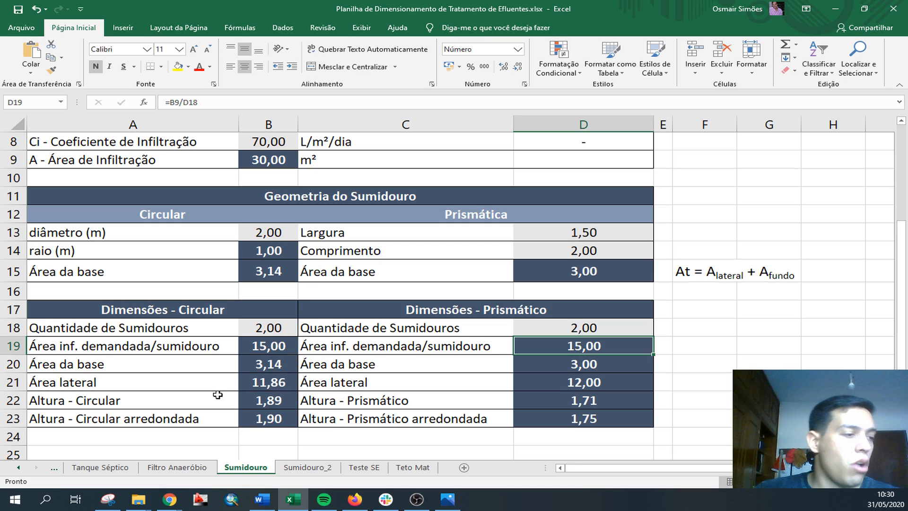
left_click(276, 419)
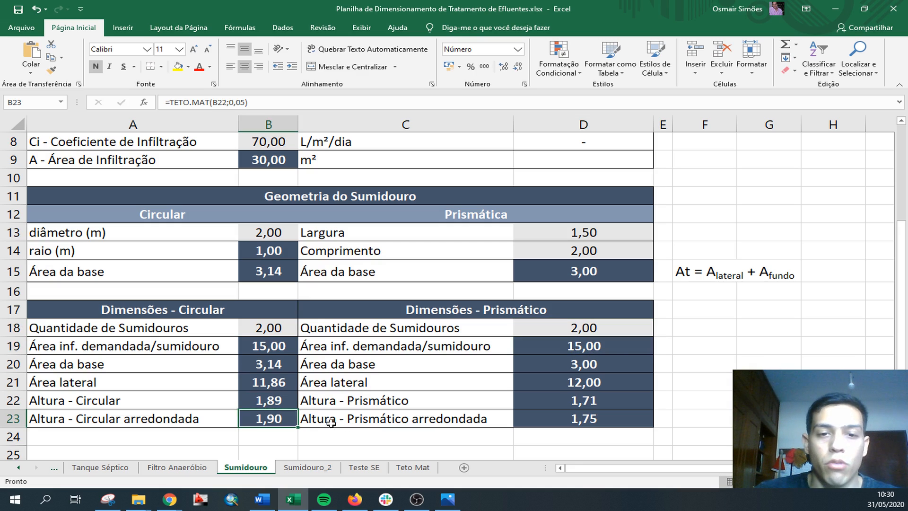
left_click(568, 422)
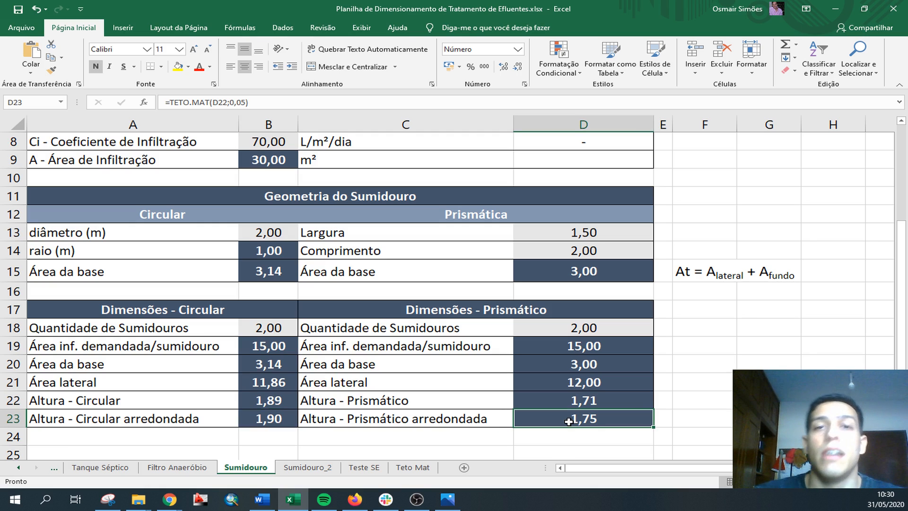